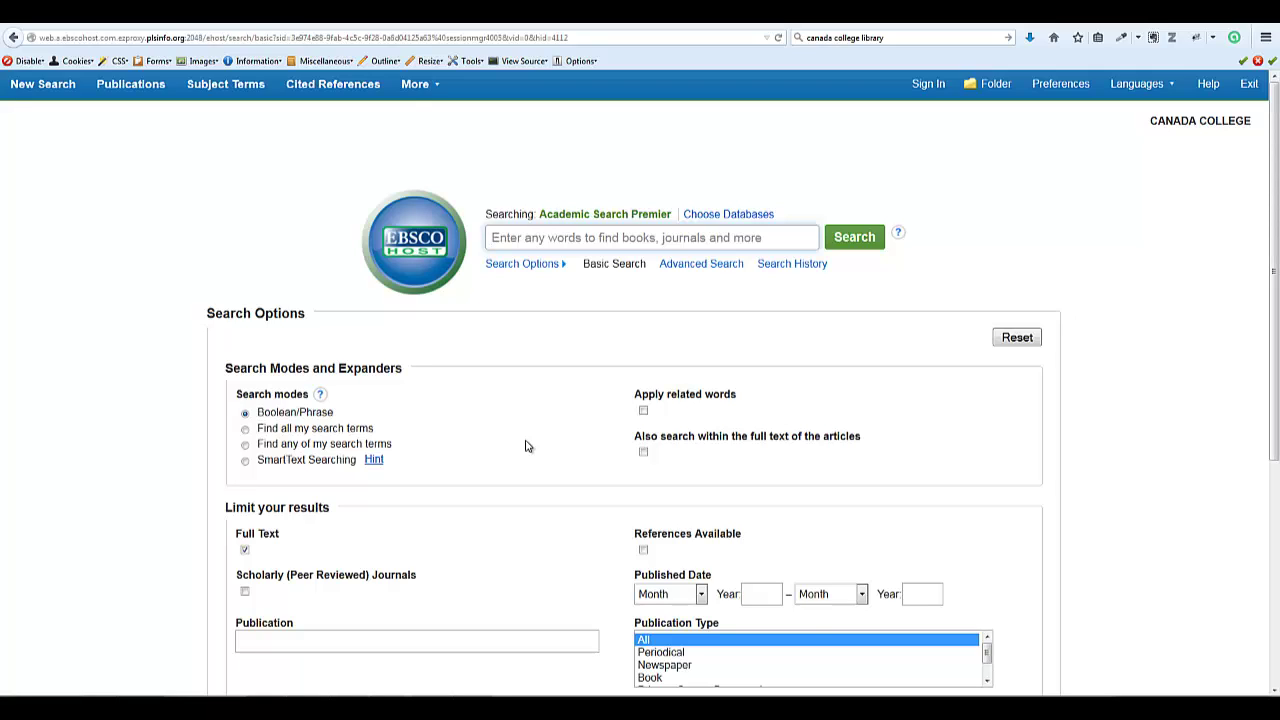
- Switch to Advanced Search and search Academic Search Premier for "exercise"
click(731, 266)
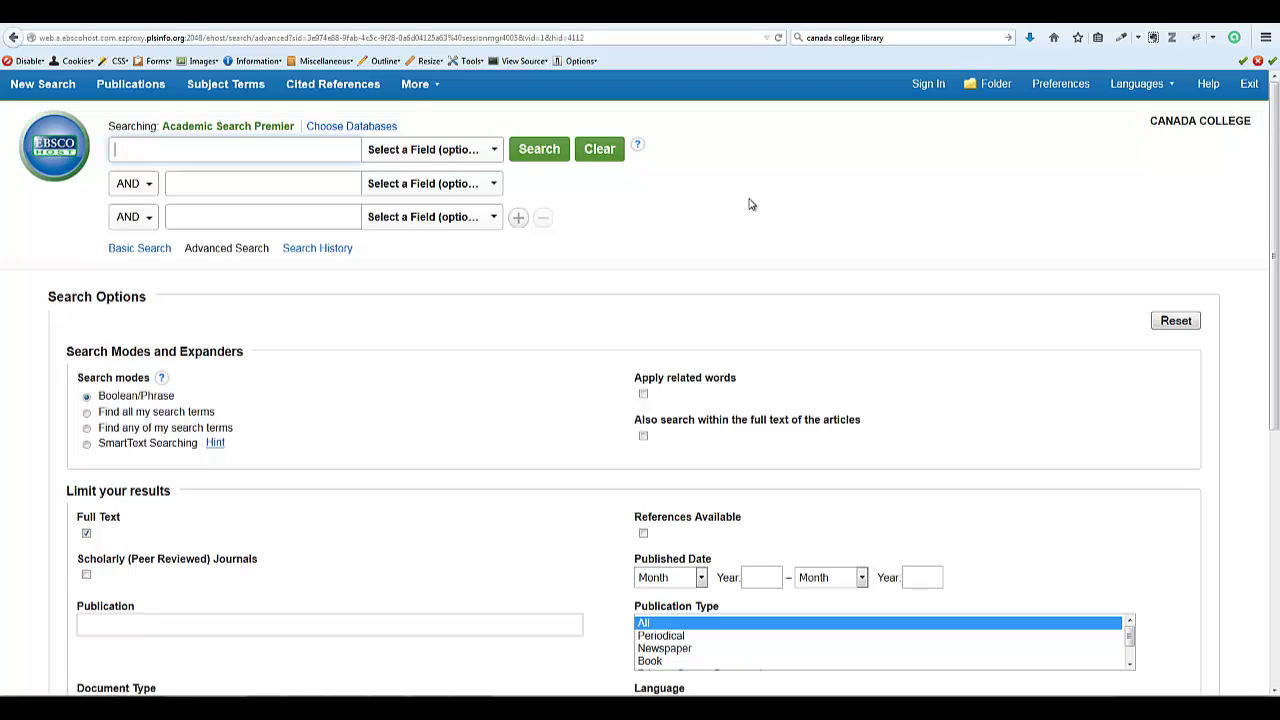
mouse_move(394, 692)
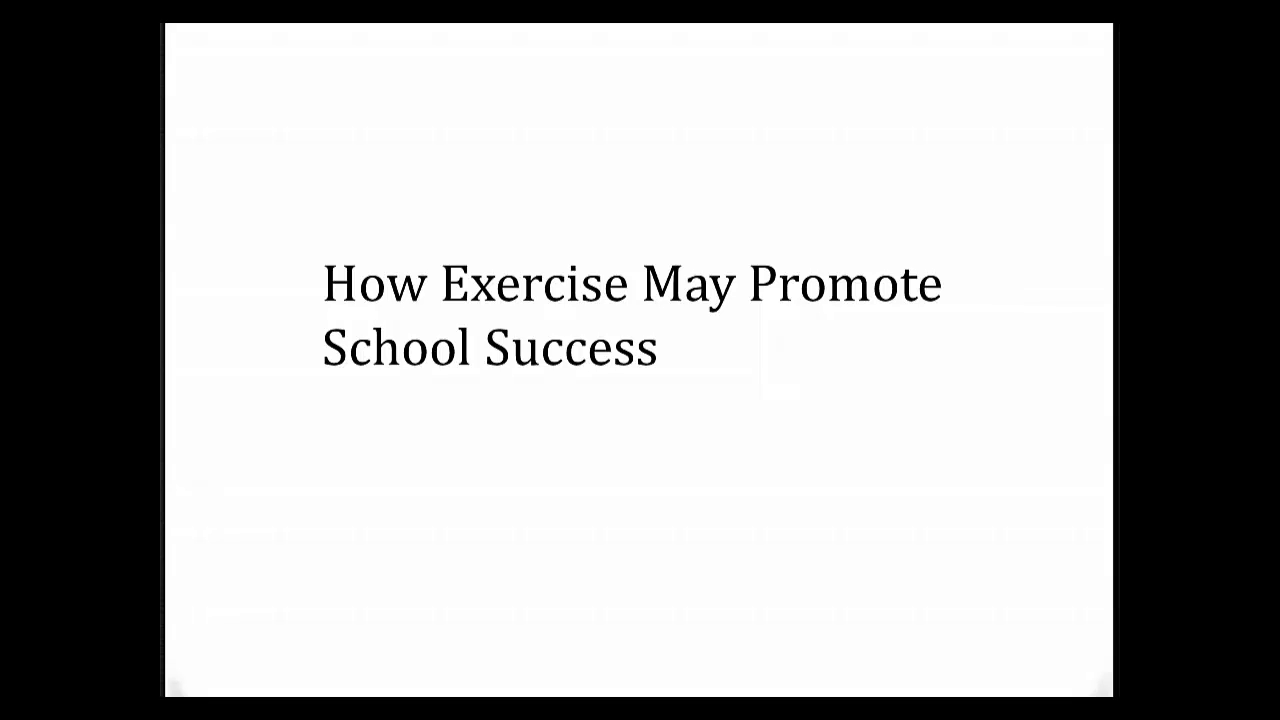
key(alt+Tab)
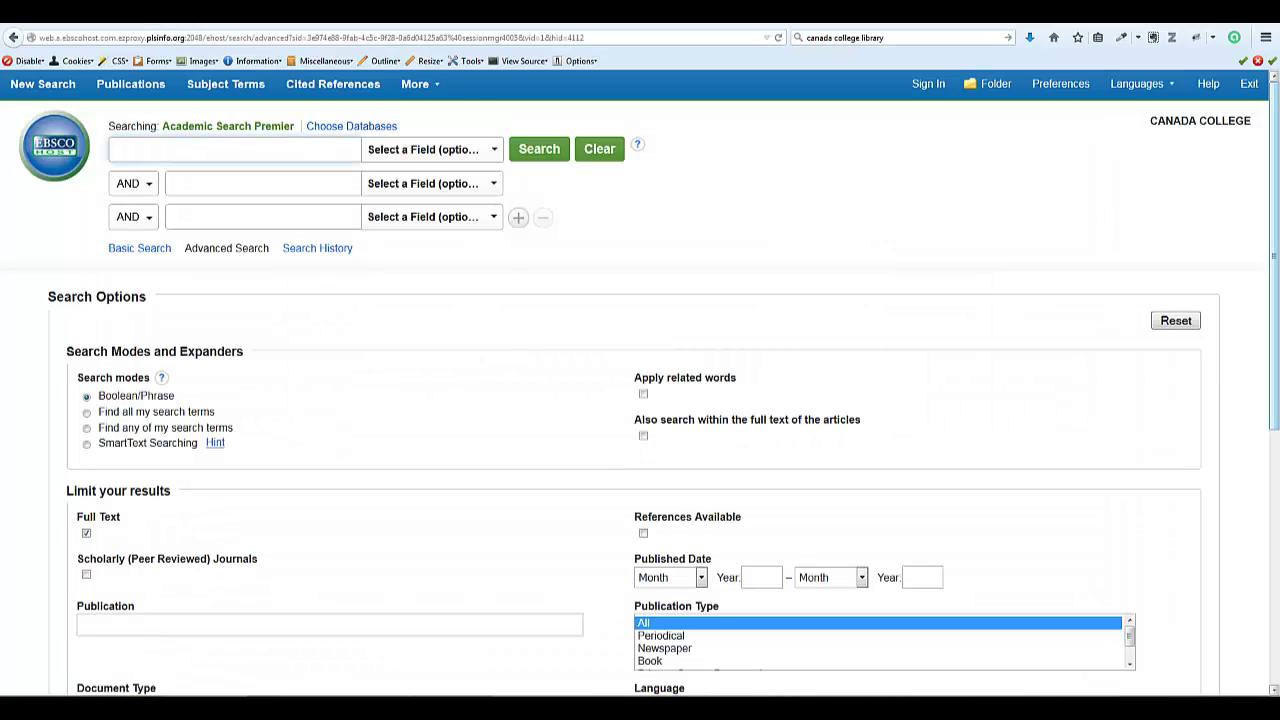
text(exercise)
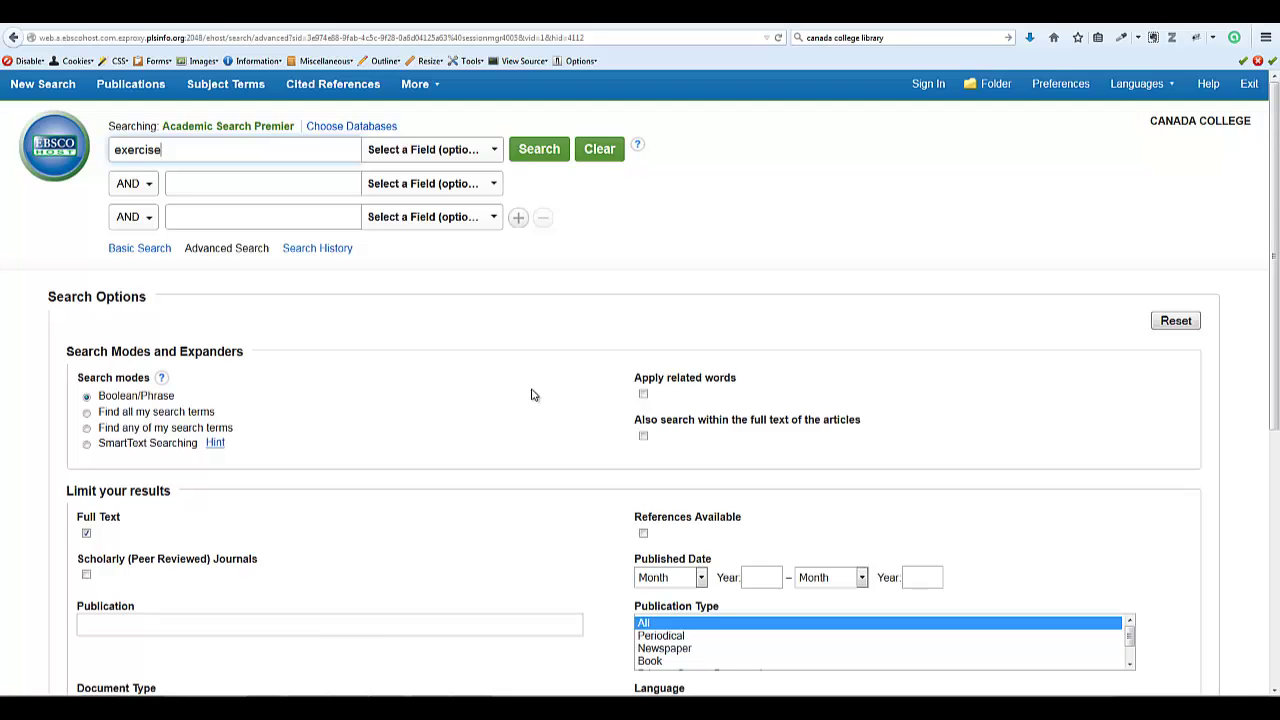
key(Return)
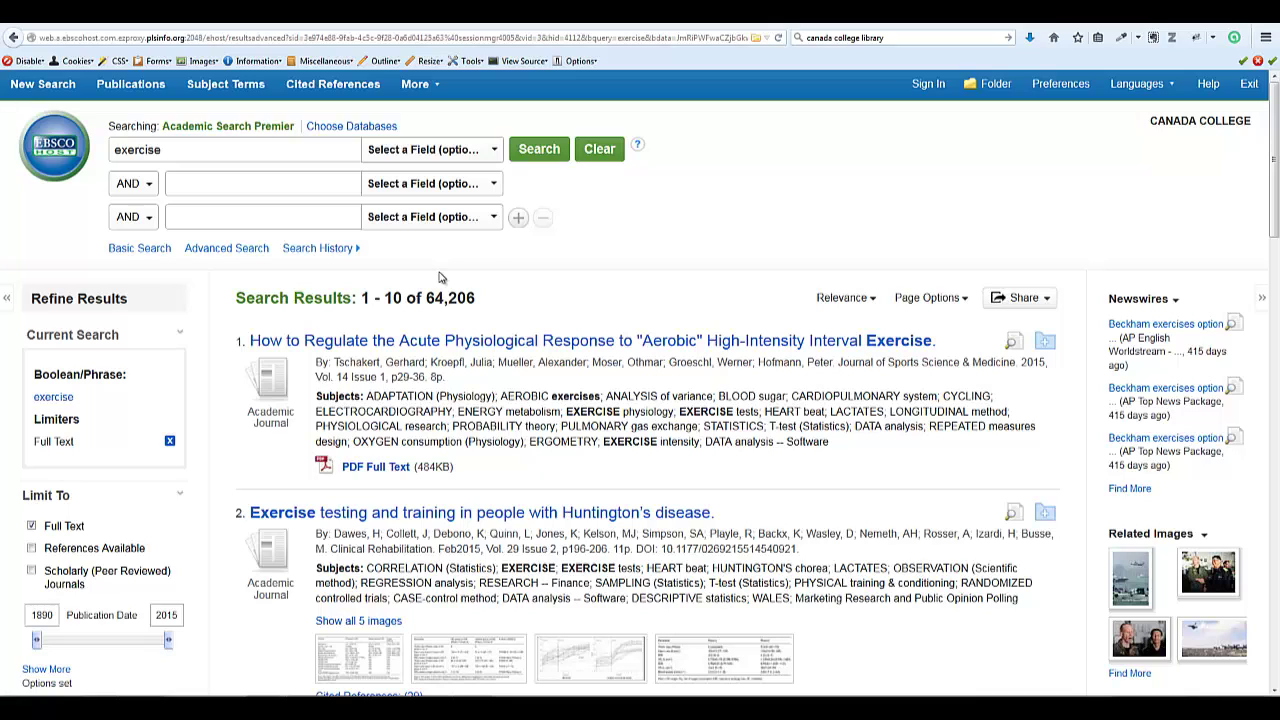
- Open the first result's detailed record and review its source, subject terms and abstract
click(620, 342)
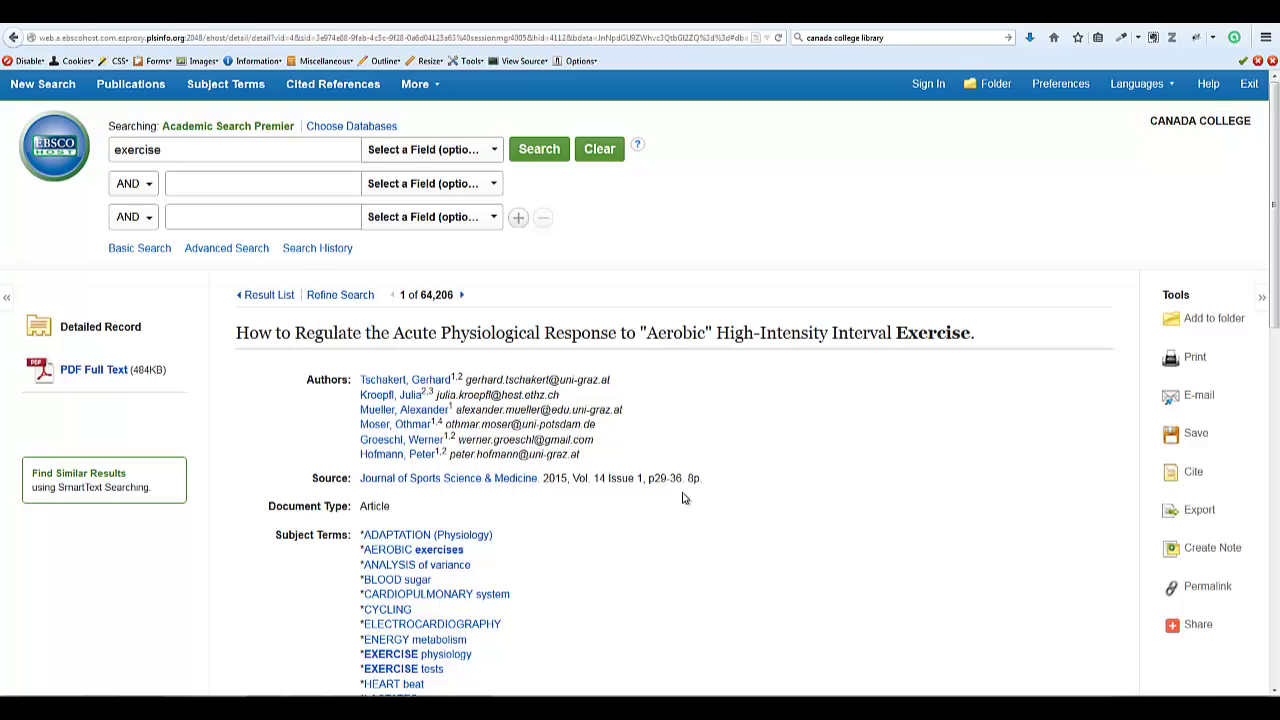
scroll(683, 497, down, 3)
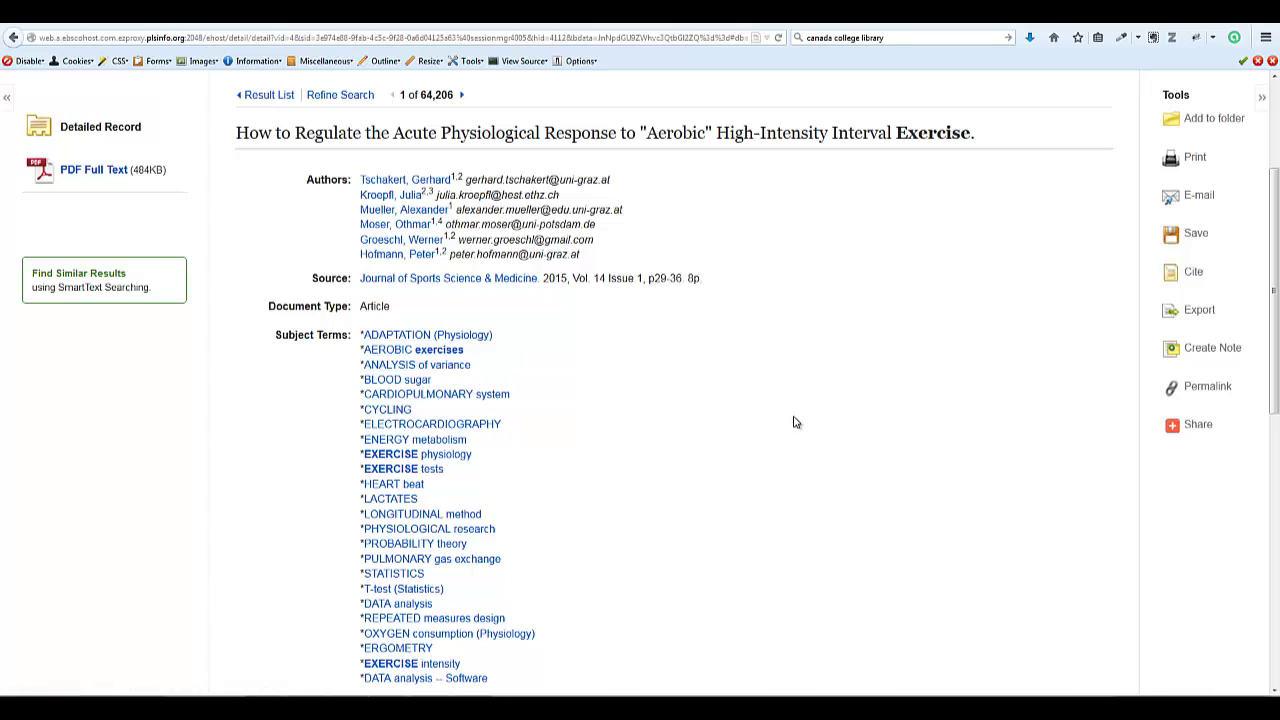
scroll(808, 443, down, 5)
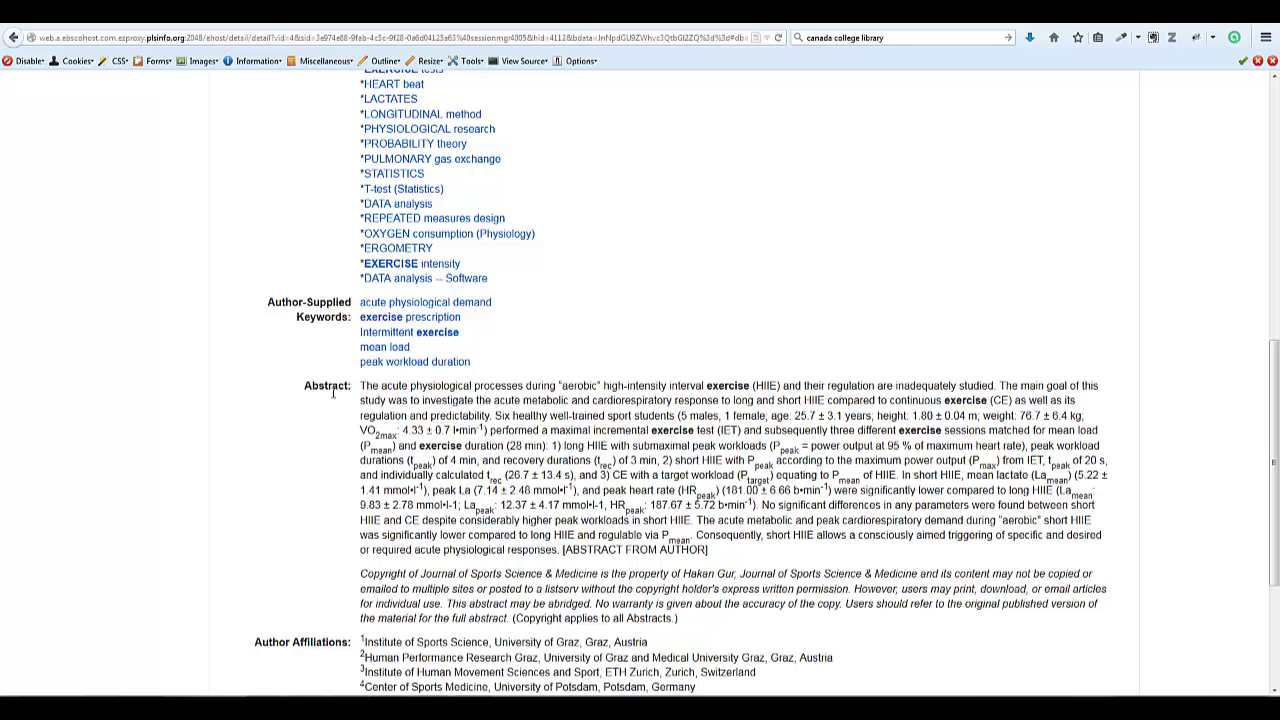
scroll(333, 392, up, 6)
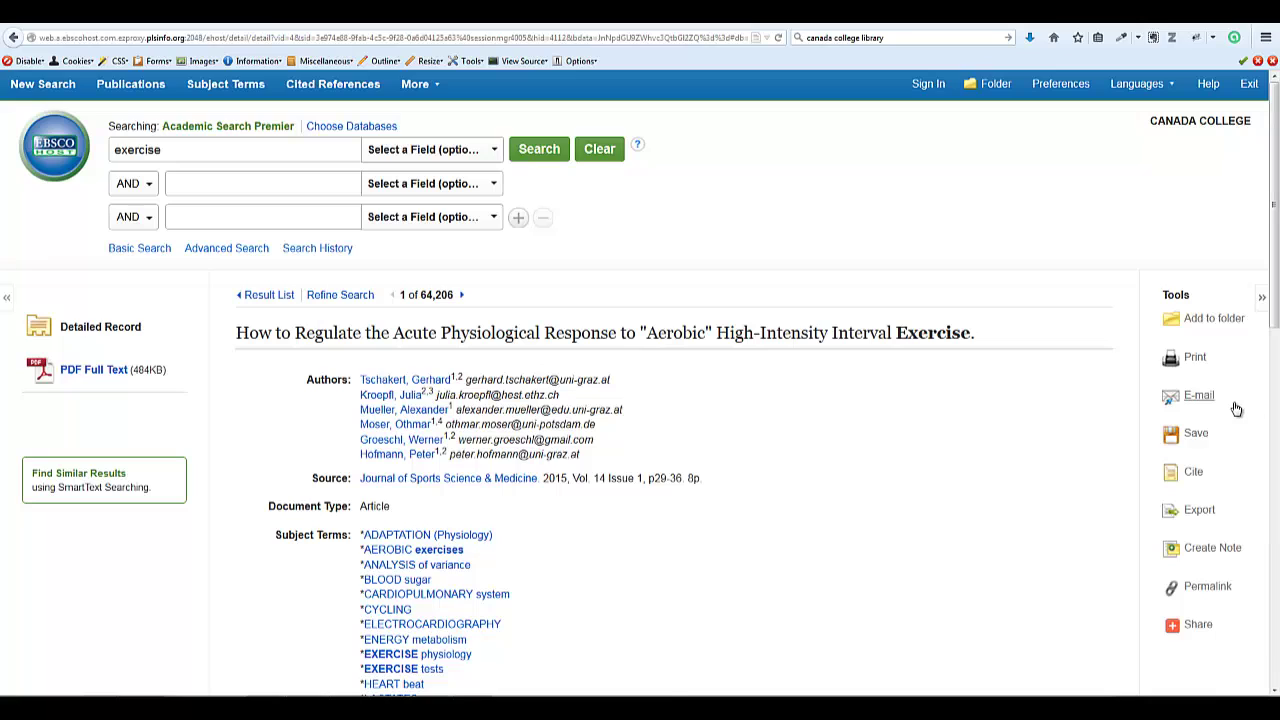
- Look through the article's citation formats from ABNT to Vancouver/ICMJE, including APA and MLA, and close them
click(1194, 476)
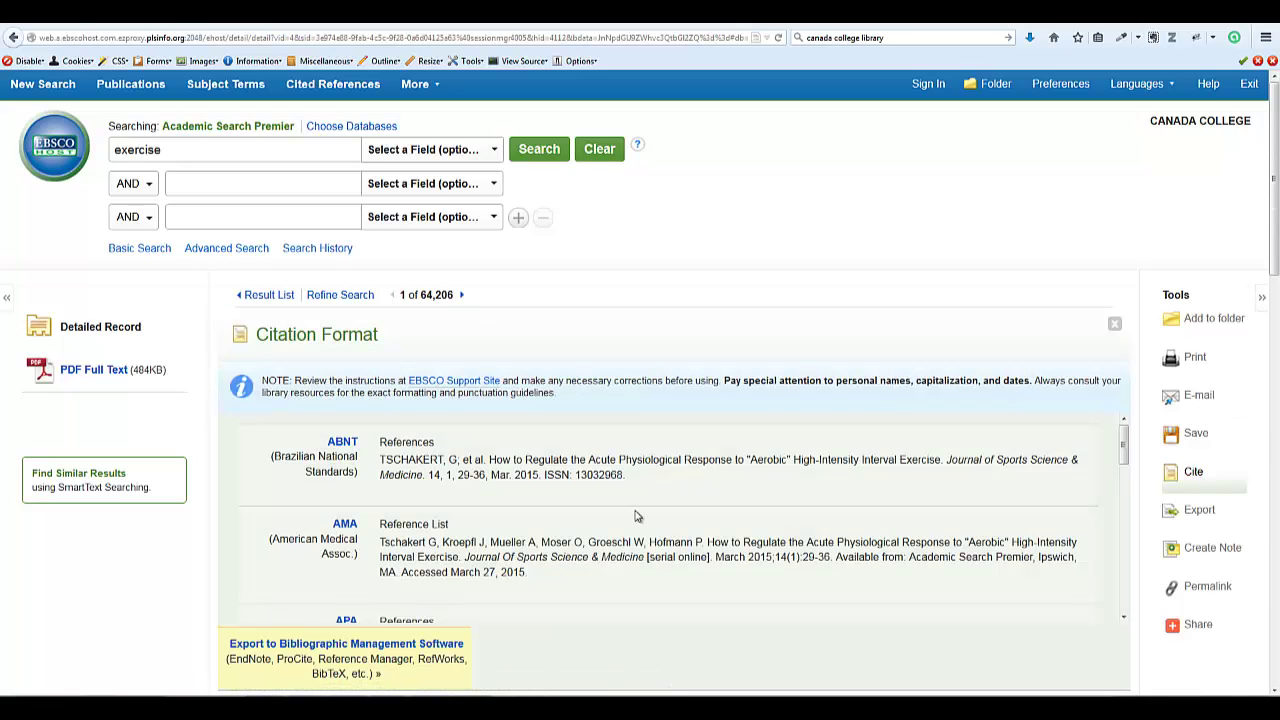
scroll(552, 551, down, 2)
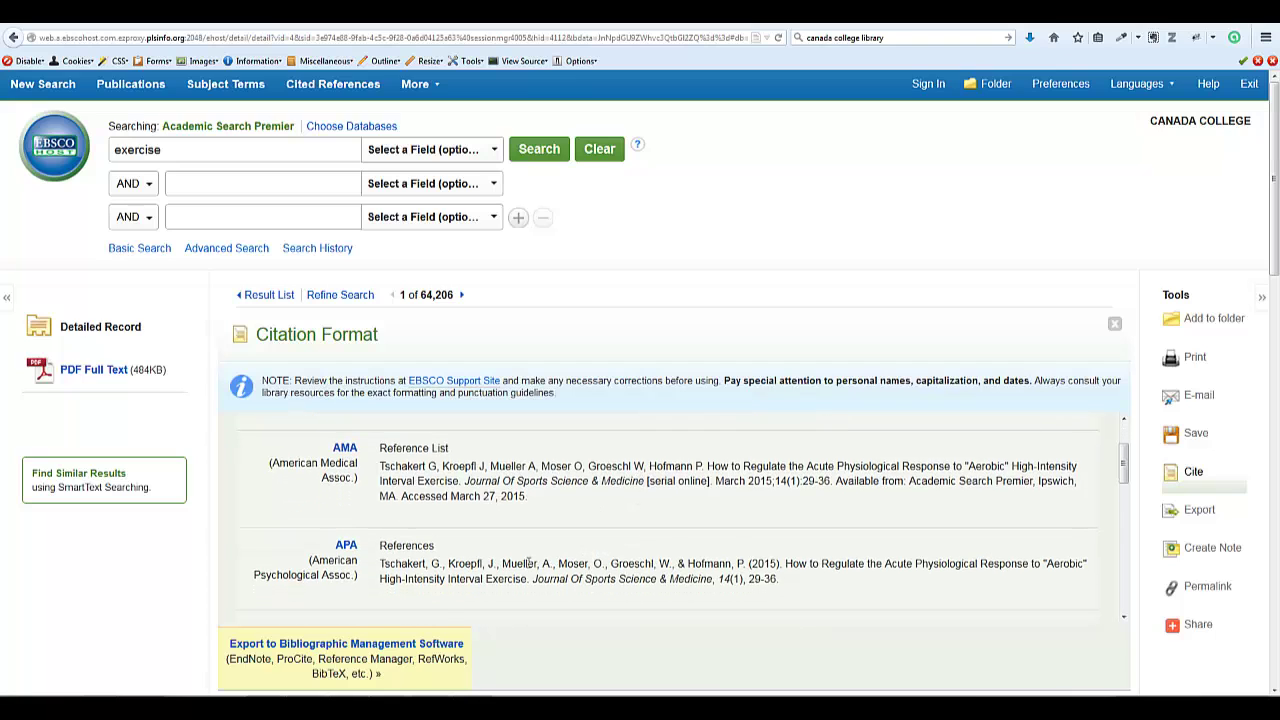
scroll(552, 551, down, 5)
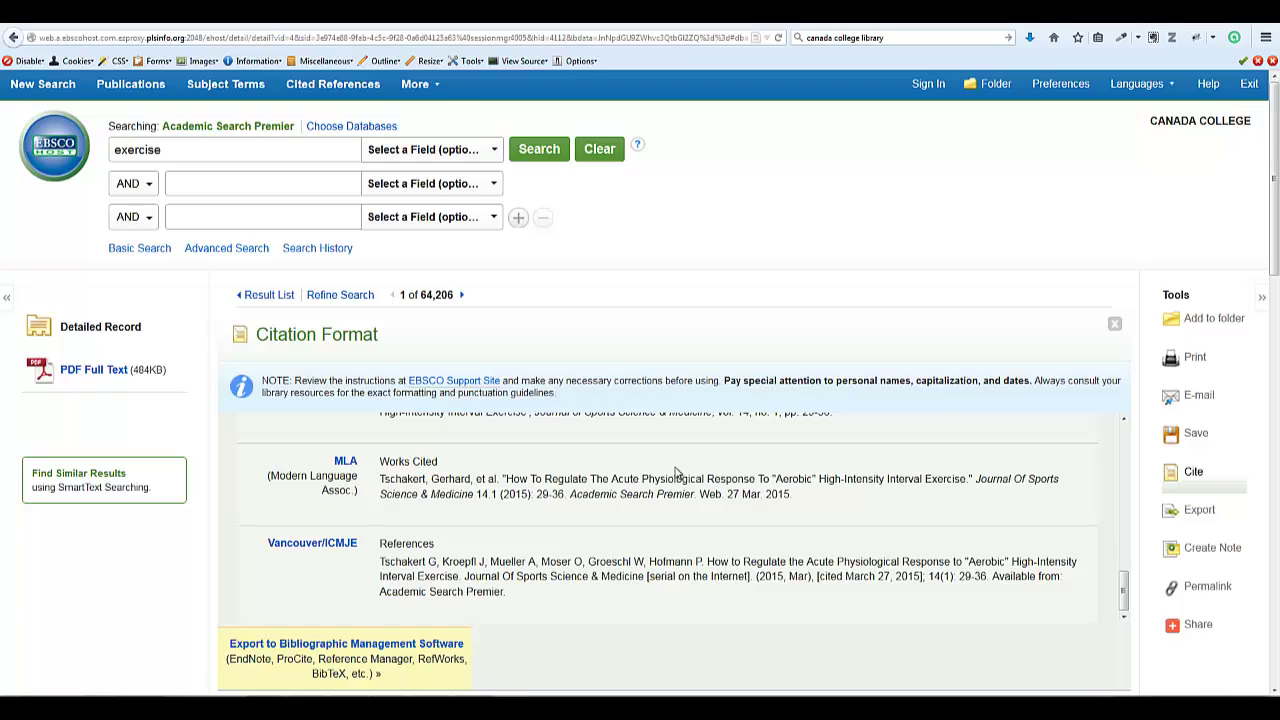
click(1115, 324)
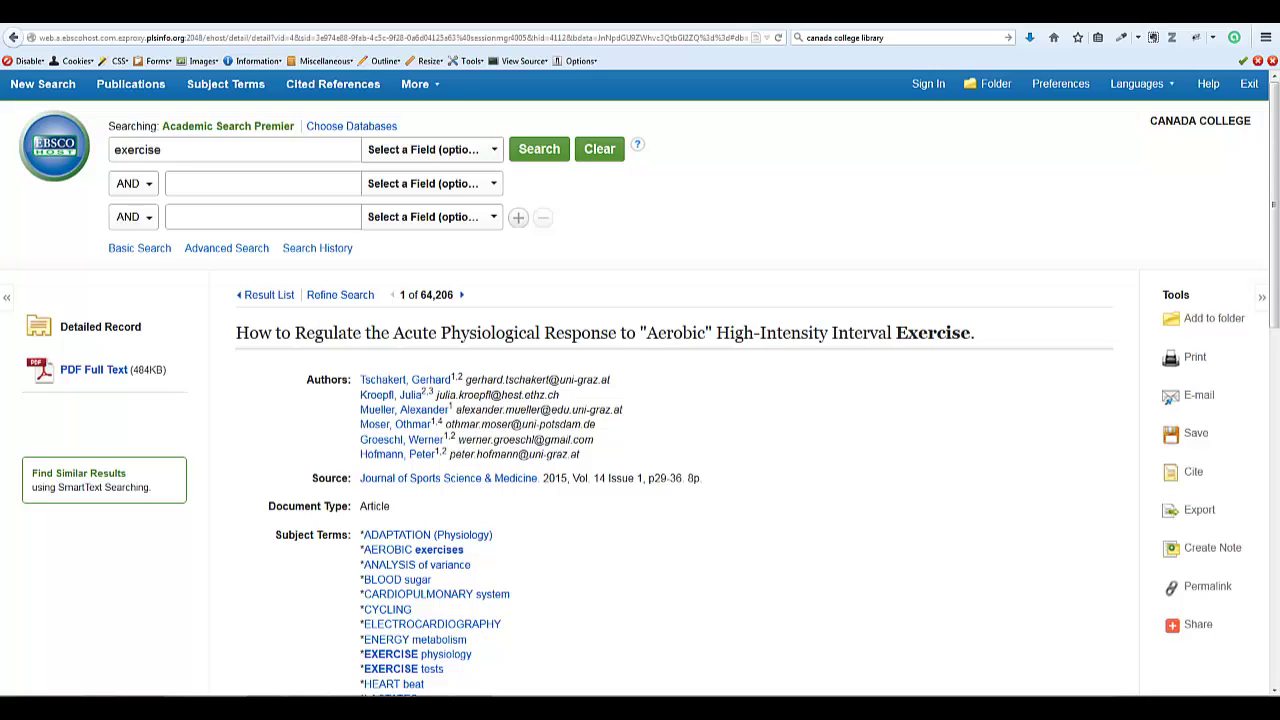
- Open the article's PDF full text, skim its first pages and return to the "exercise" result list
click(71, 377)
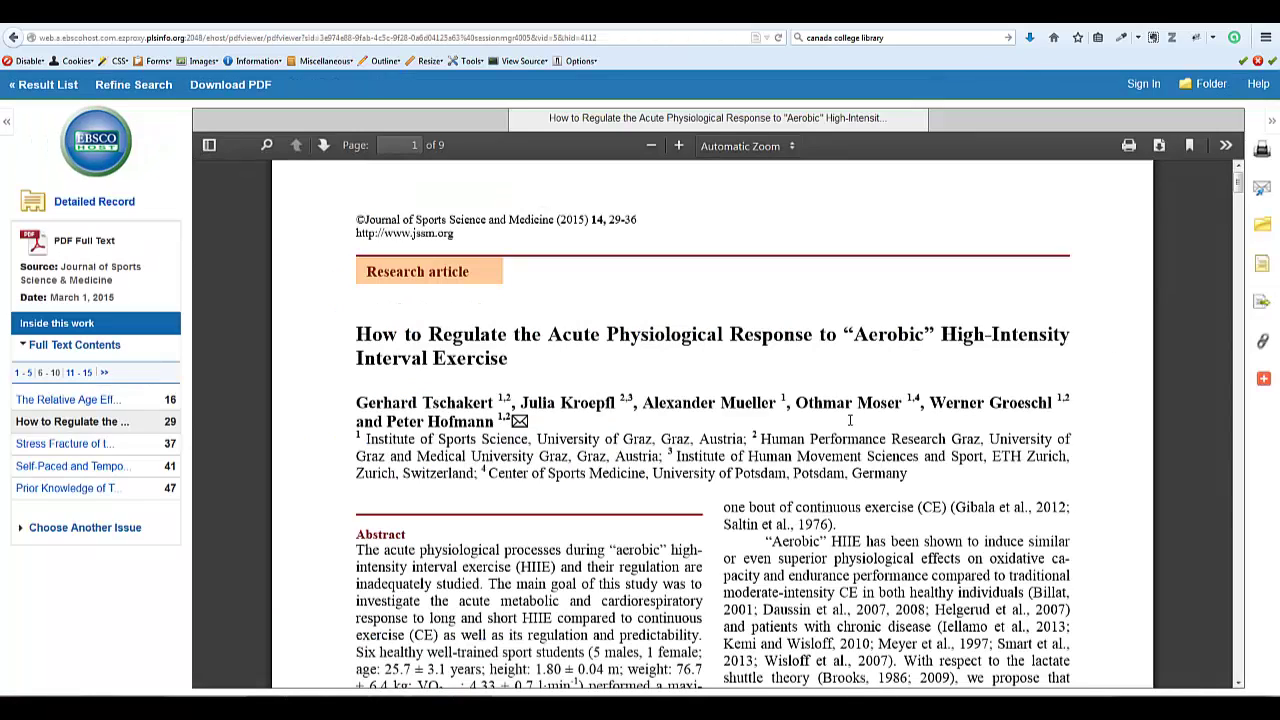
scroll(655, 517, down, 8)
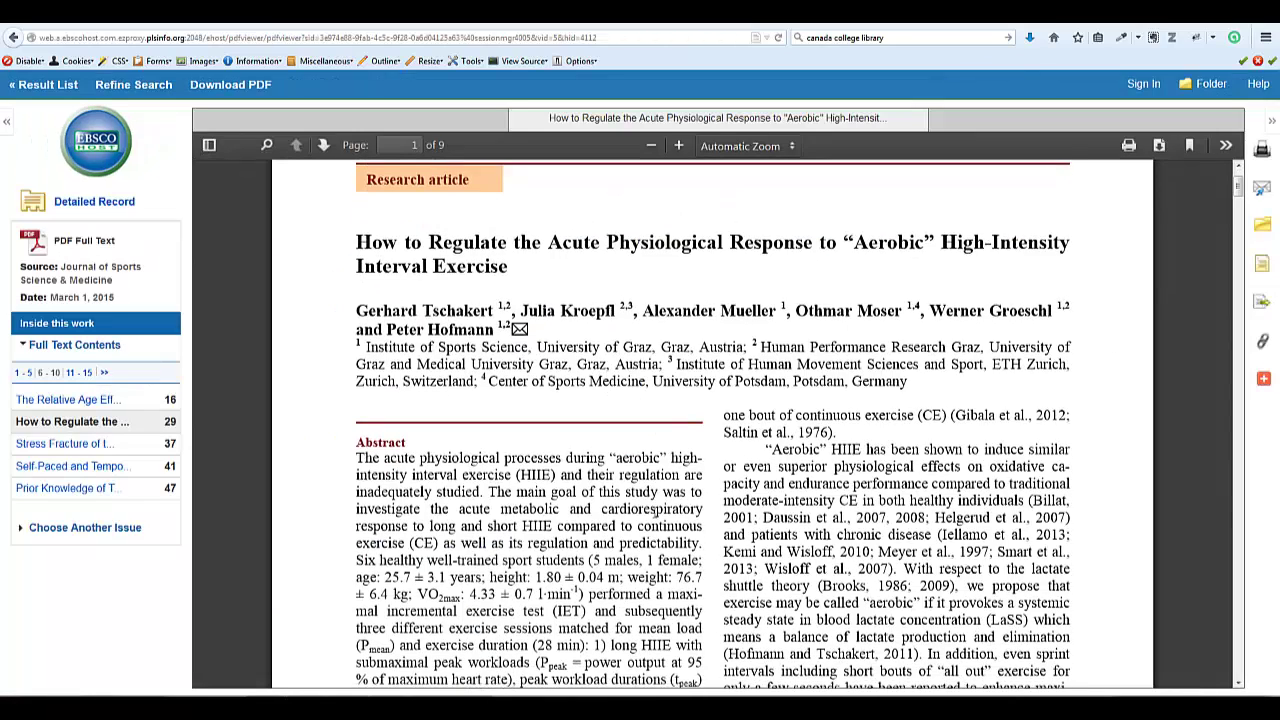
scroll(655, 513, down, 6)
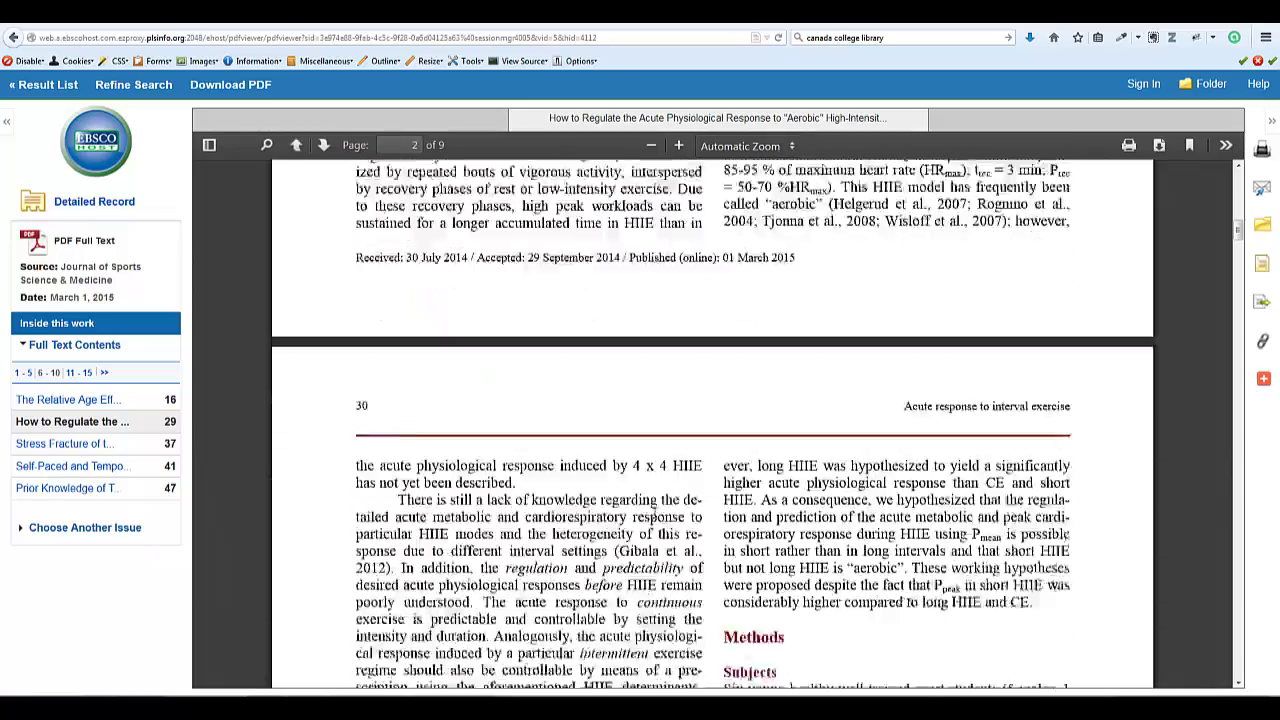
scroll(655, 513, up, 6)
scroll(655, 512, up, 8)
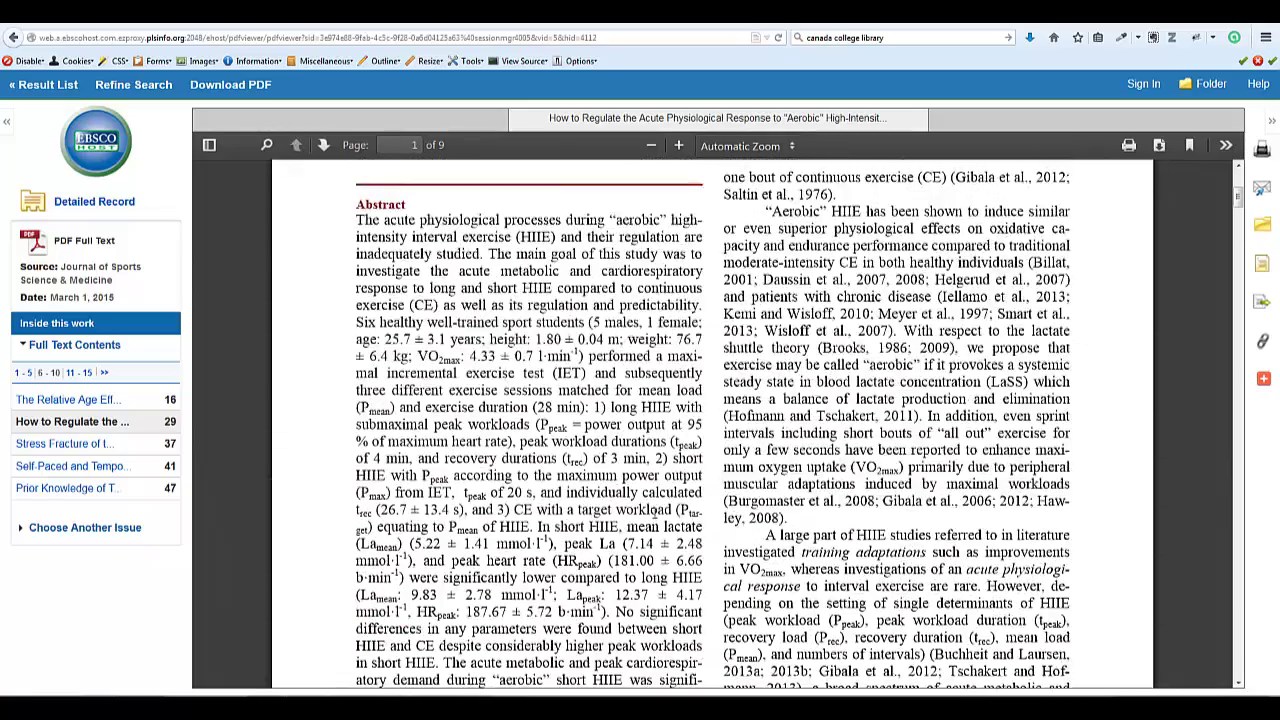
scroll(655, 512, up, 2)
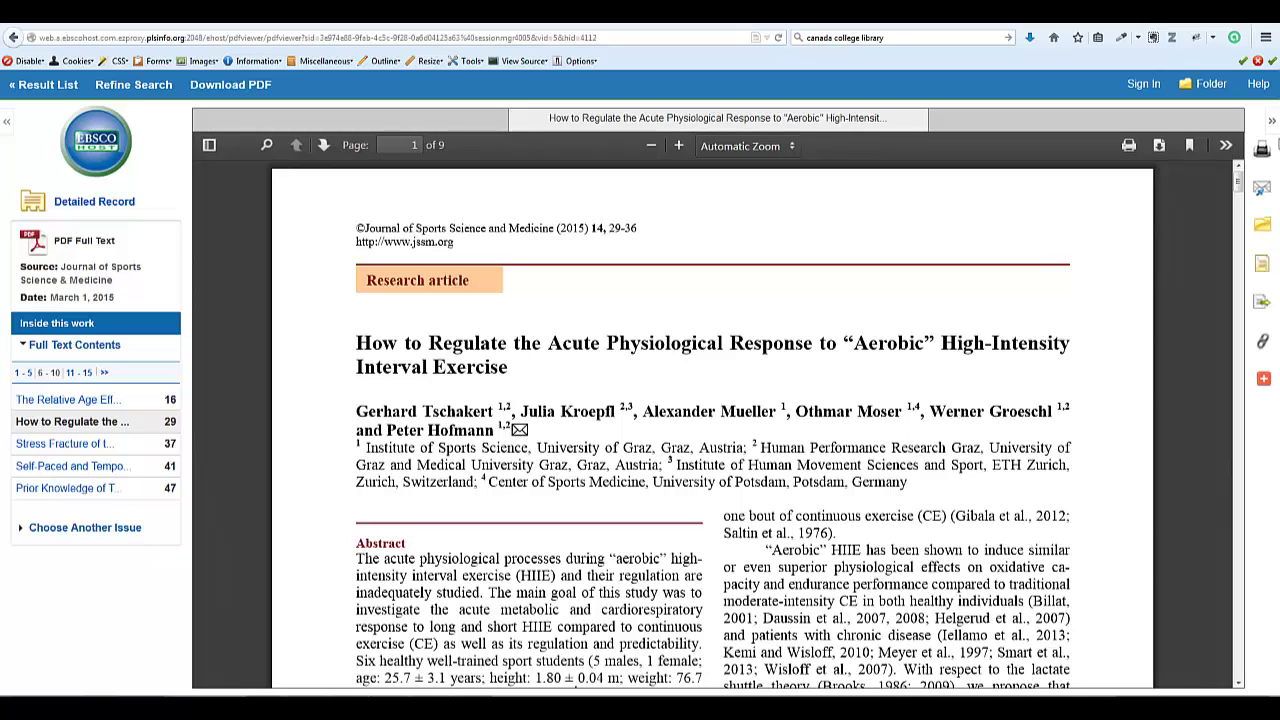
click(13, 38)
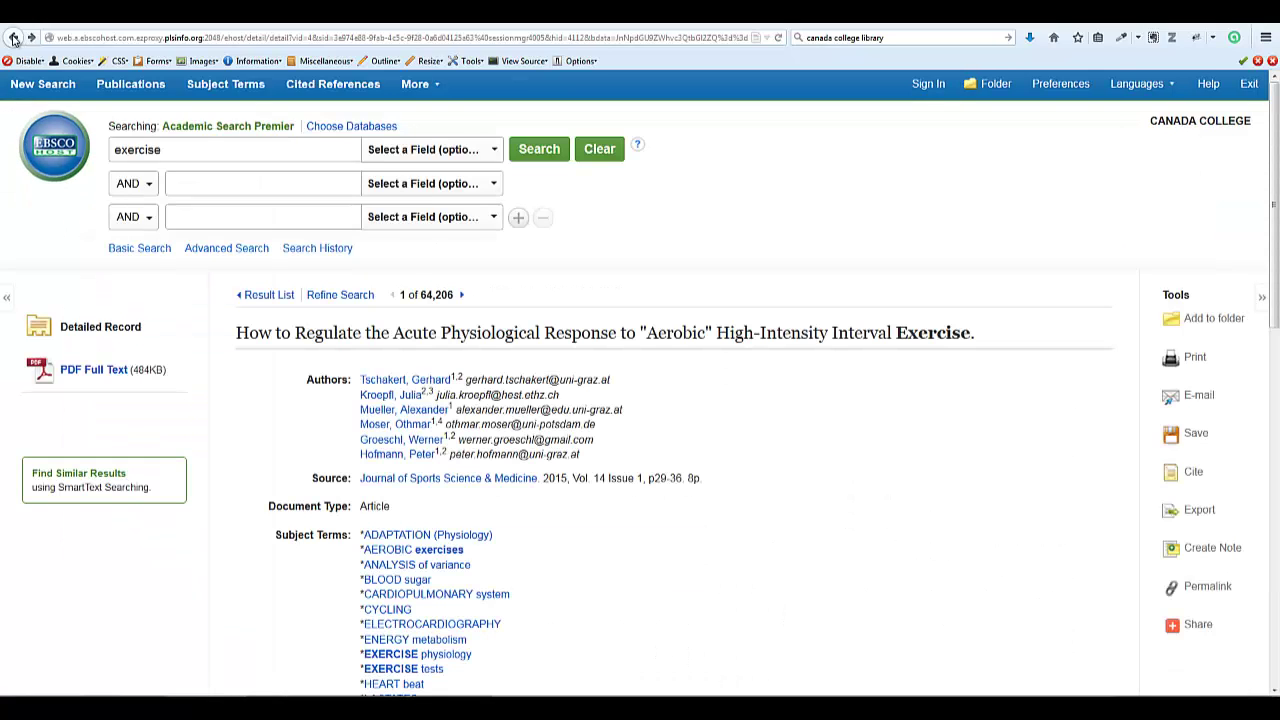
click(13, 38)
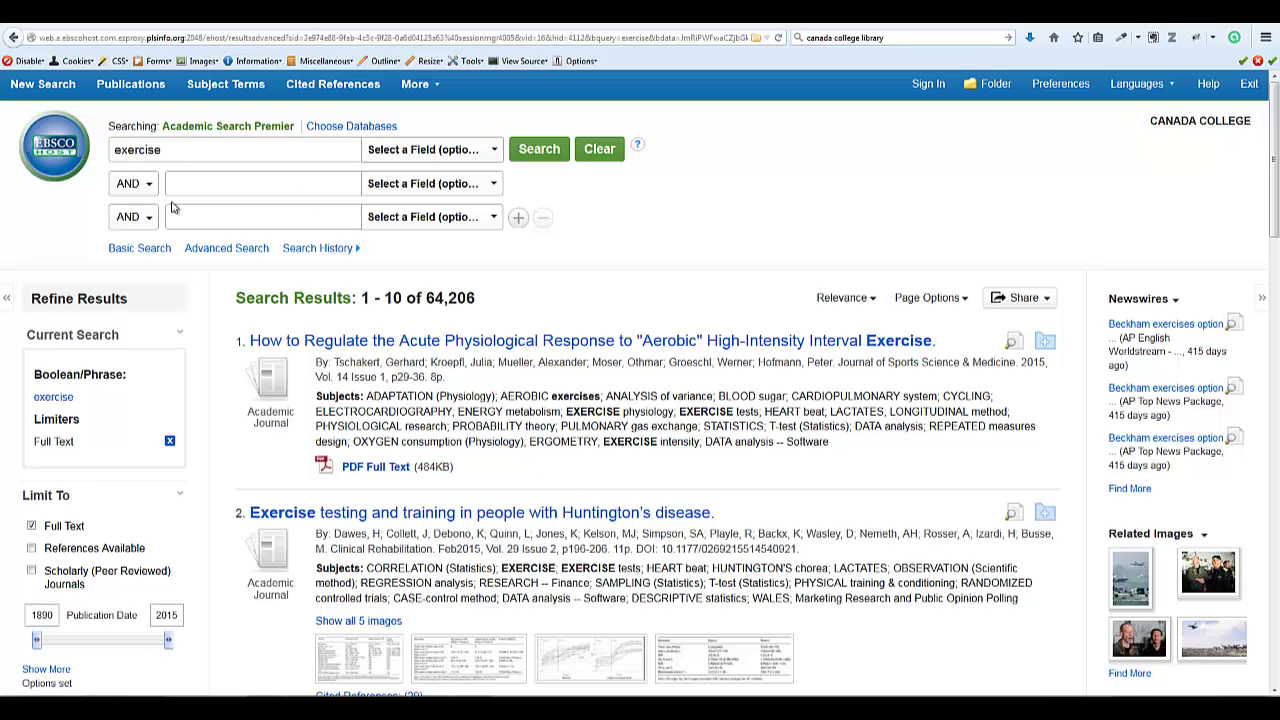
- Add "school" as a second term combined with AND, run the search and look over the results
click(212, 181)
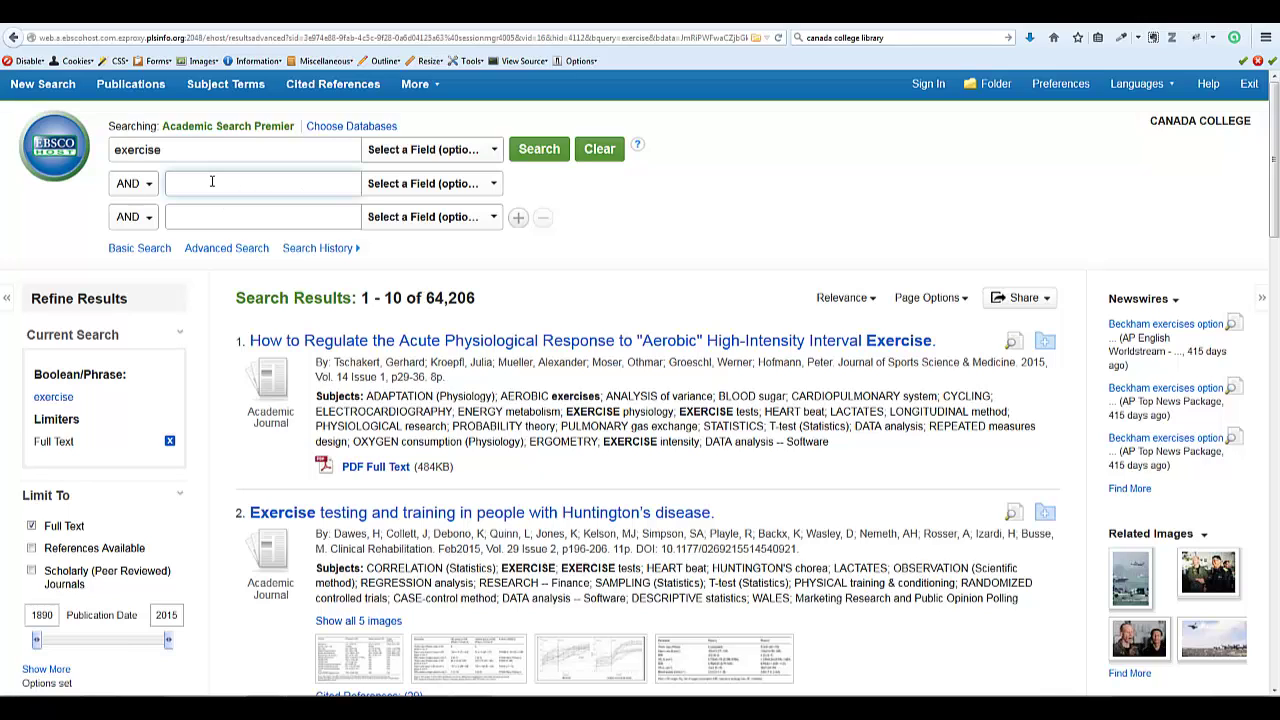
text(school)
click(539, 149)
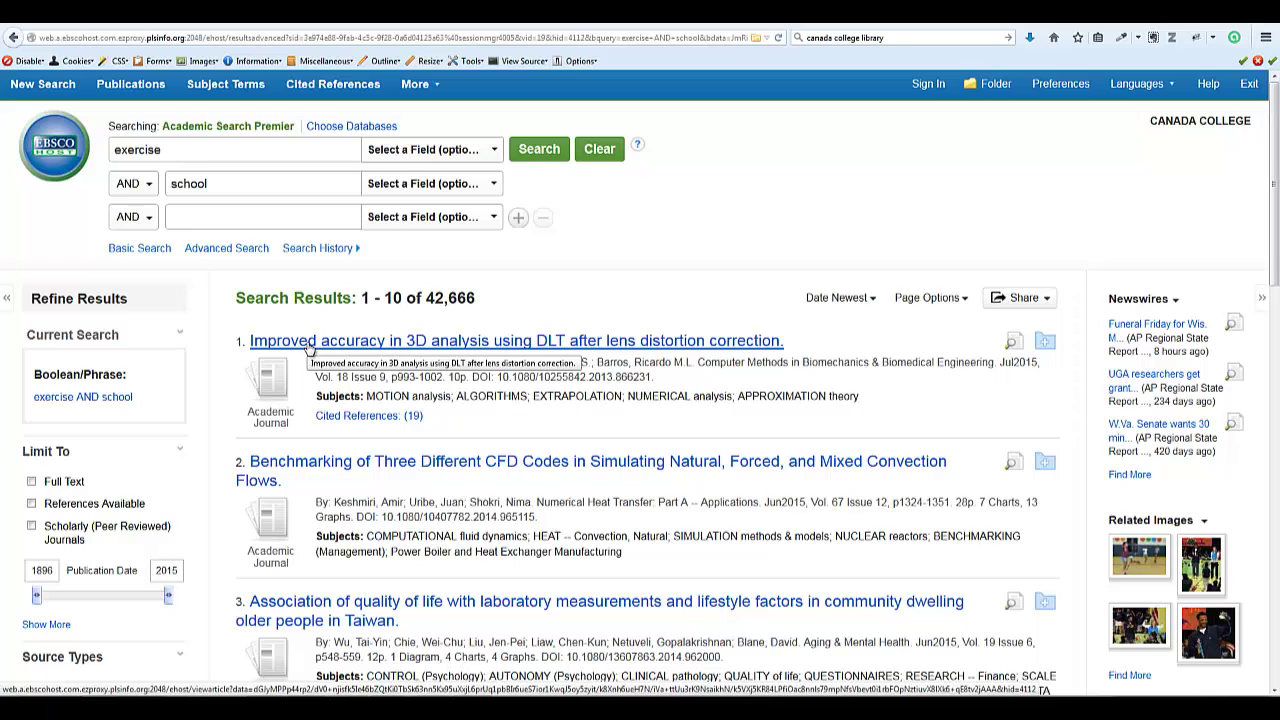
scroll(712, 298, down, 3)
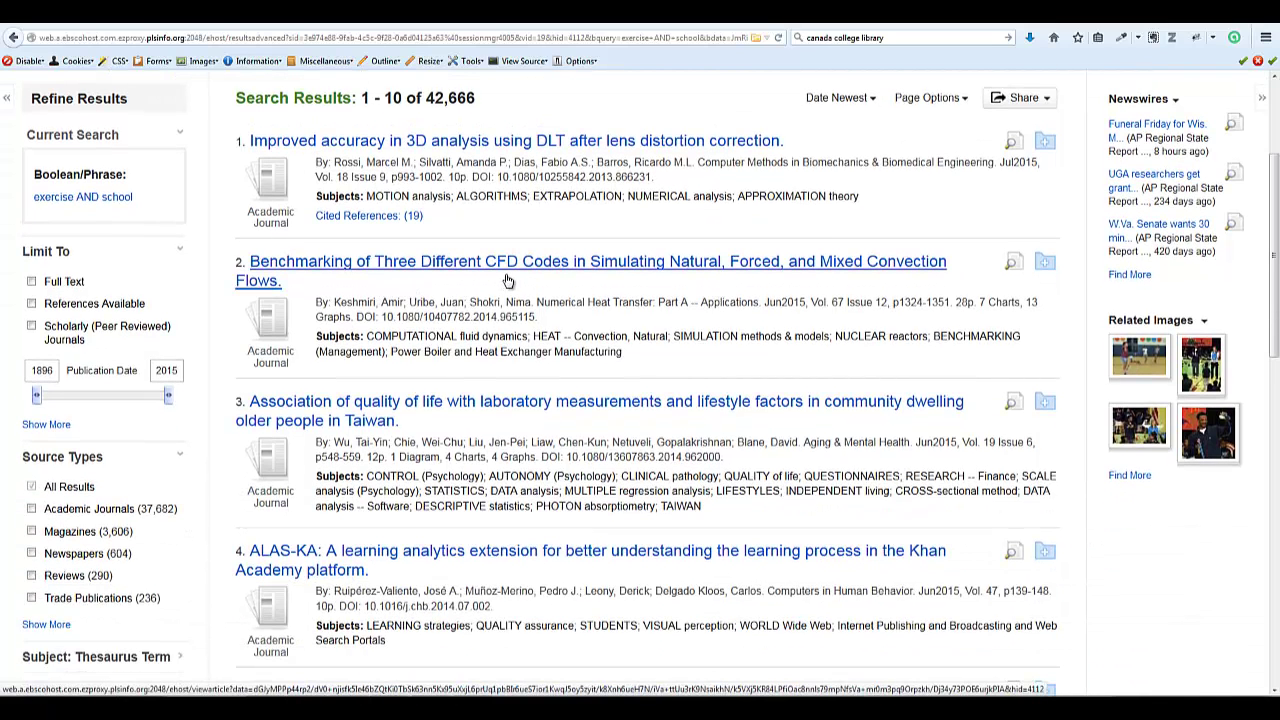
scroll(545, 277, down, 2)
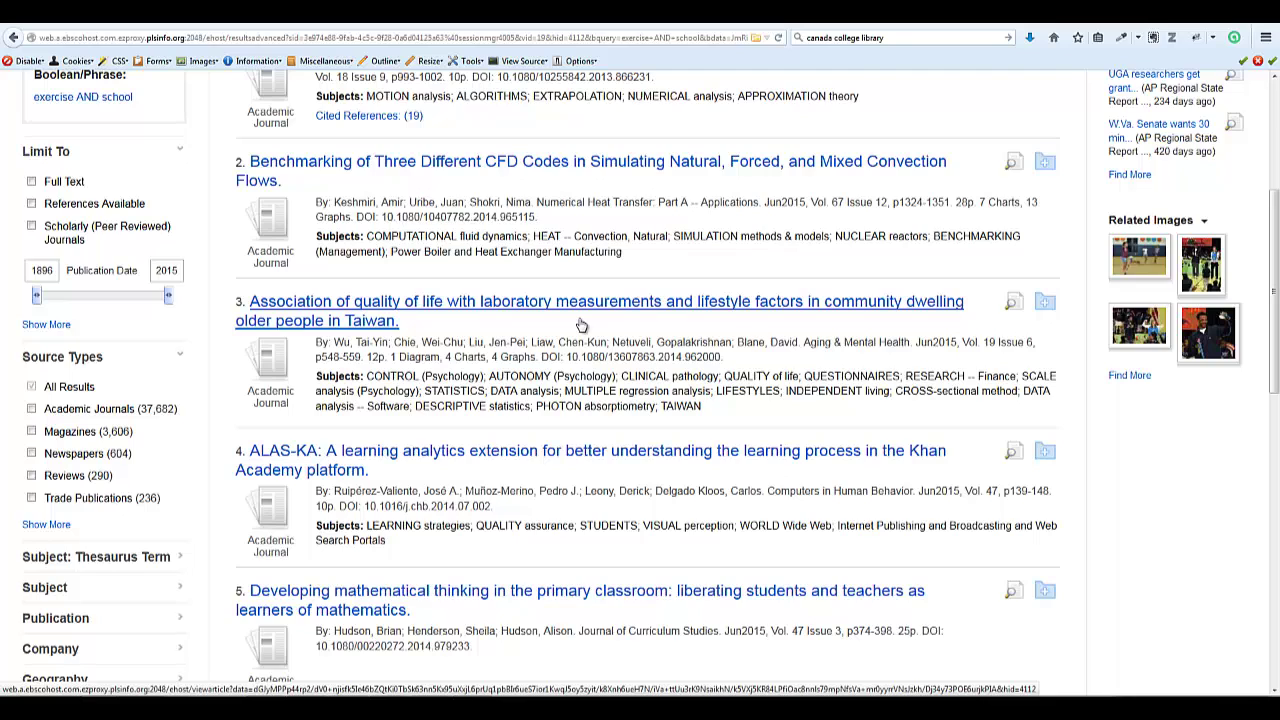
scroll(581, 325, up, 5)
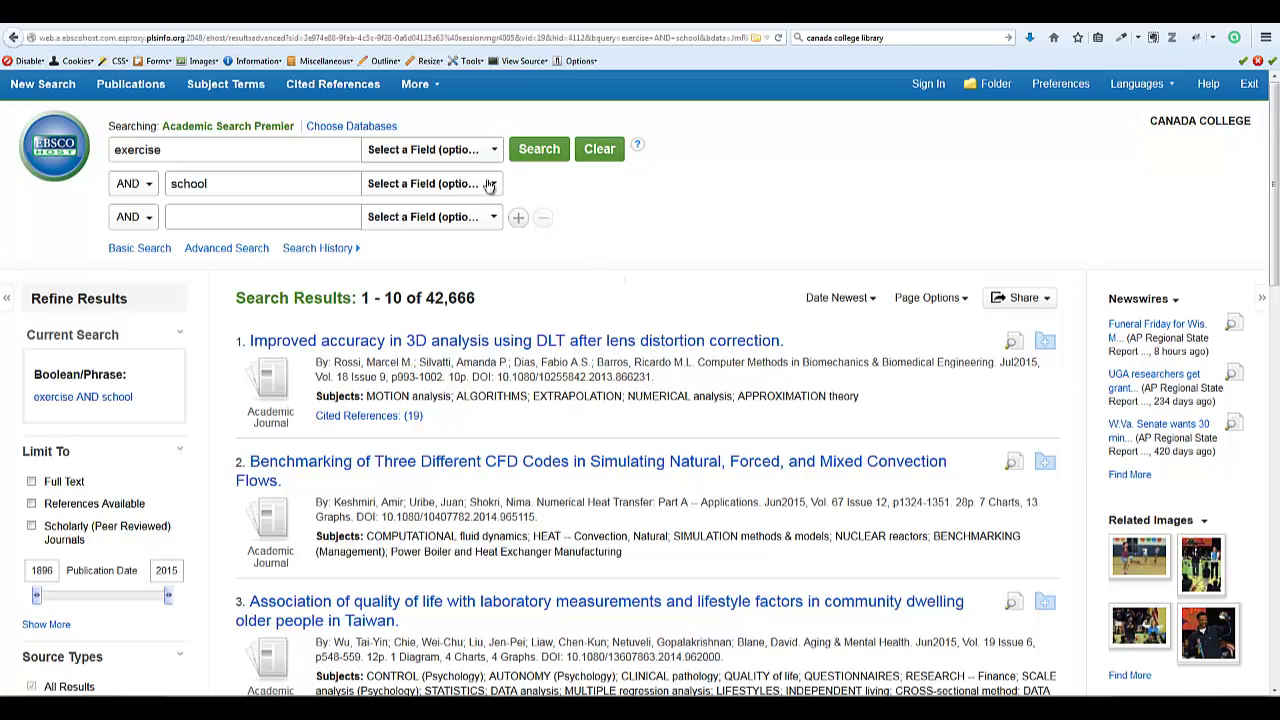
- Restrict both the "exercise" and "school" terms to the SU Subject Terms field
click(474, 150)
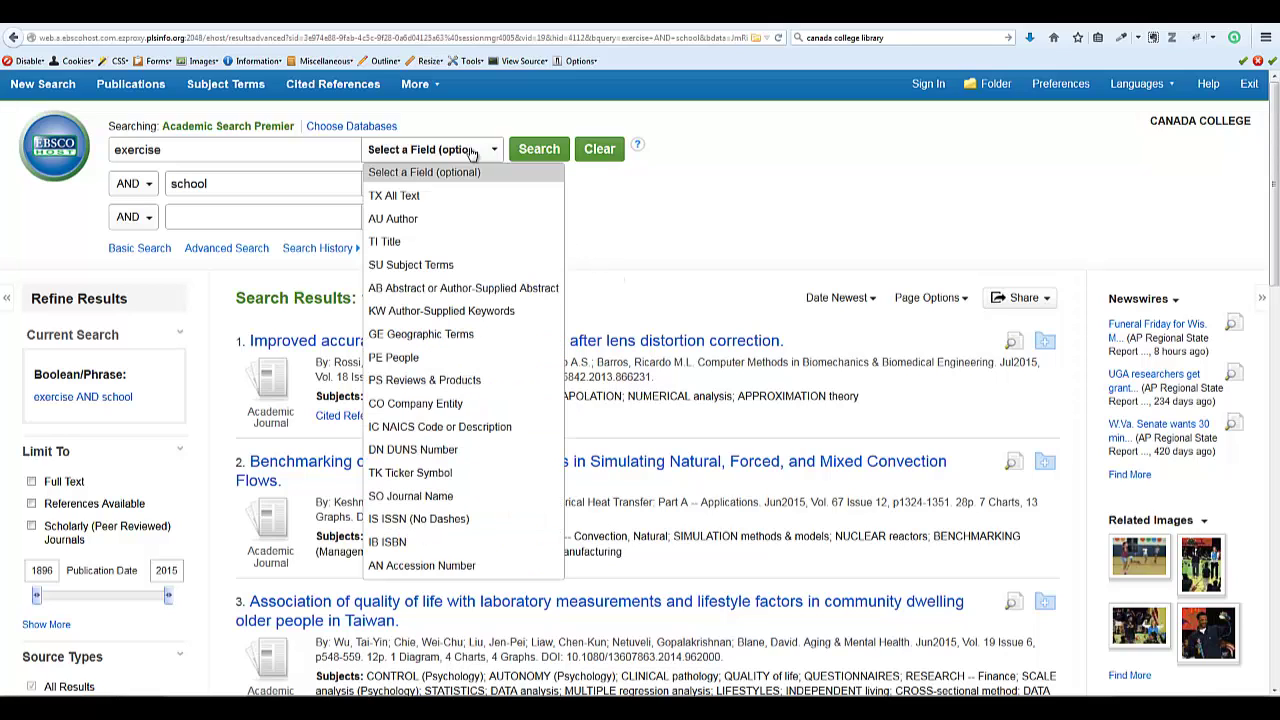
click(450, 266)
click(440, 186)
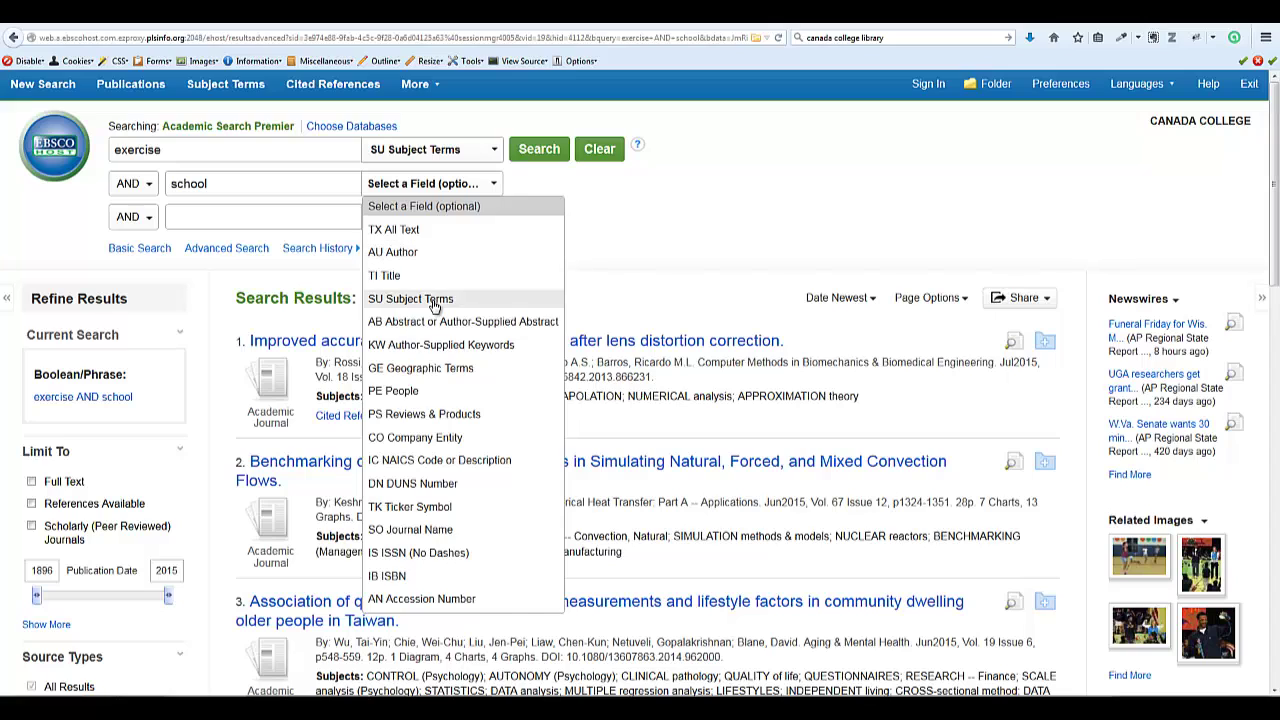
click(434, 302)
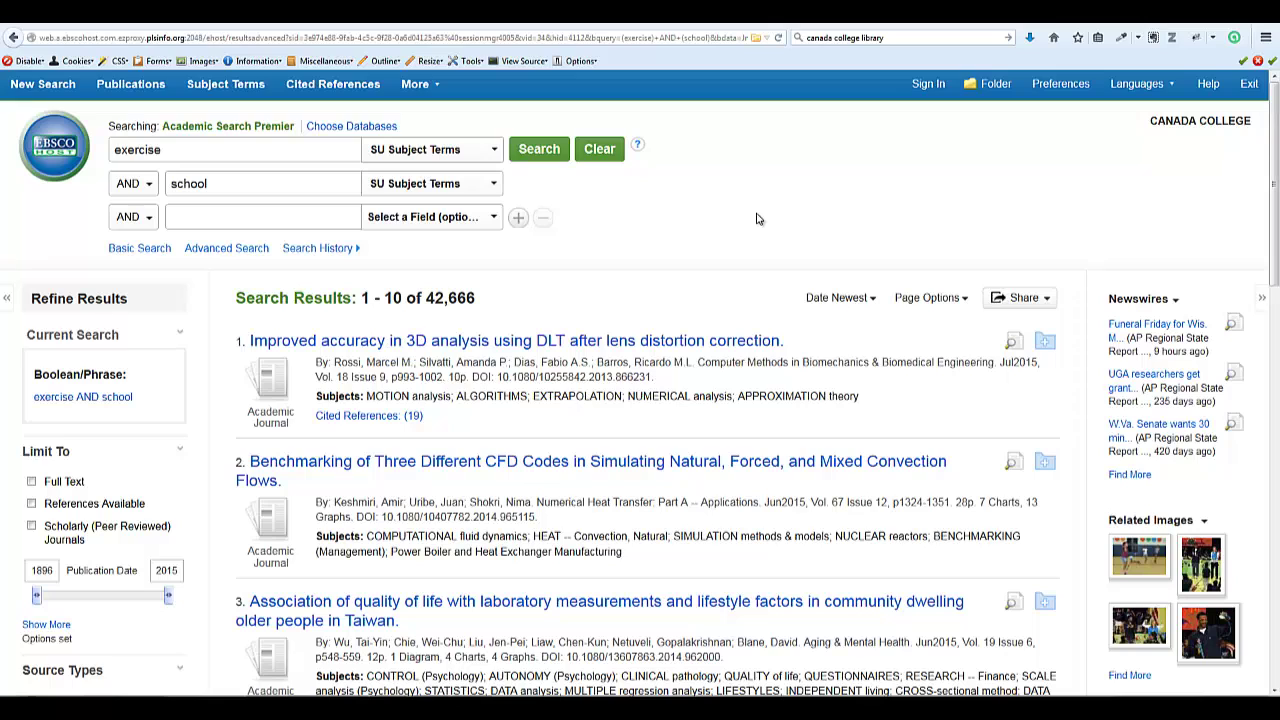
- Open the record "Improved accuracy in 3D analysis using DLT after lens distortion correction", examine its abstract and author affiliations, and return to the results
click(648, 341)
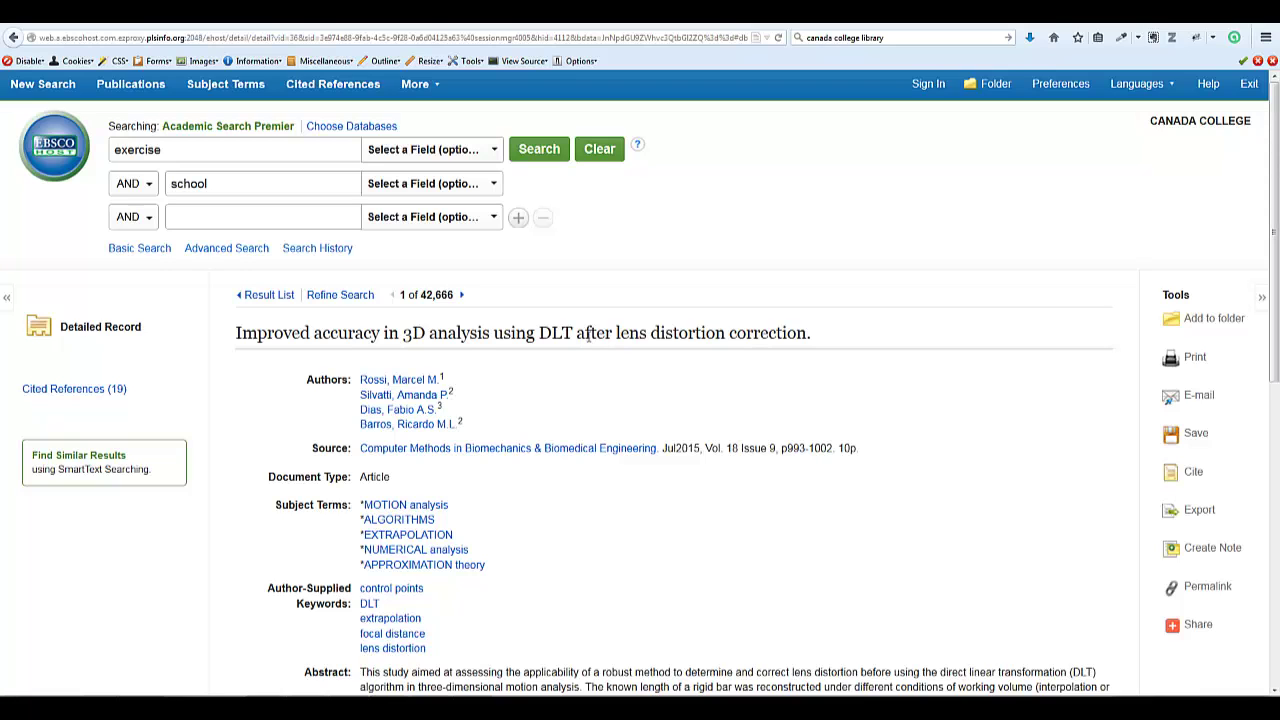
scroll(590, 333, down, 5)
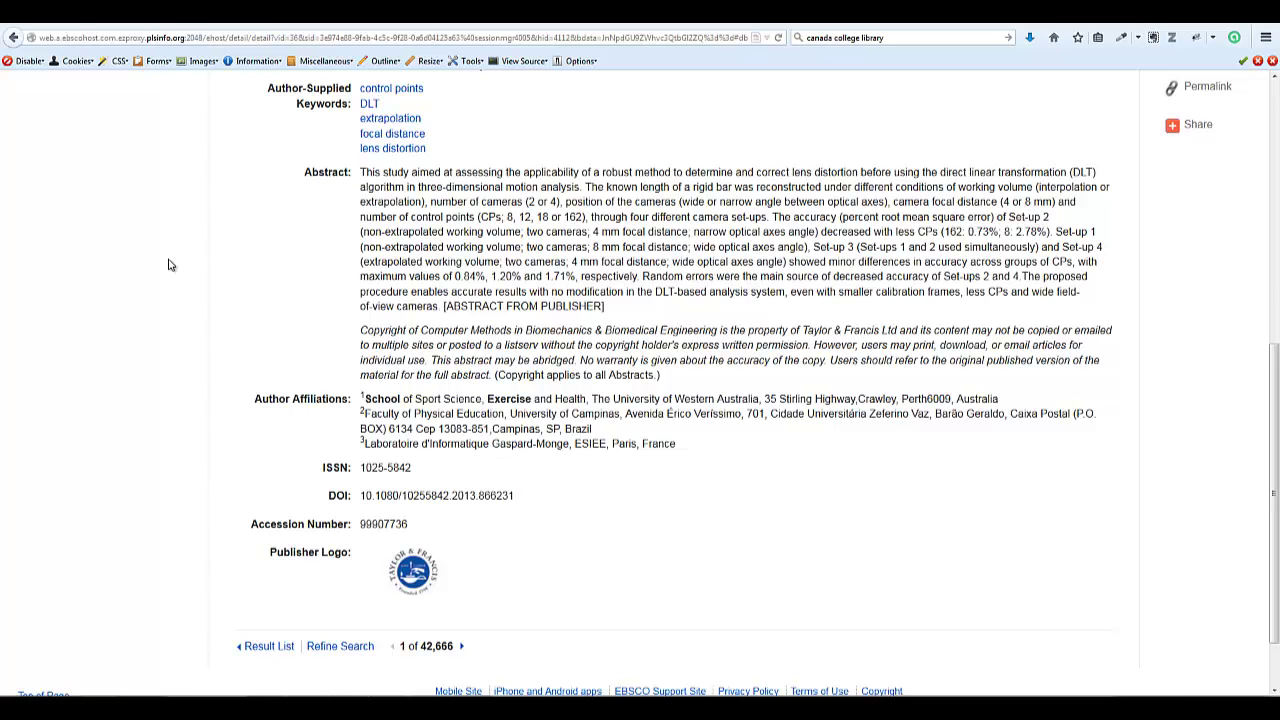
click(13, 37)
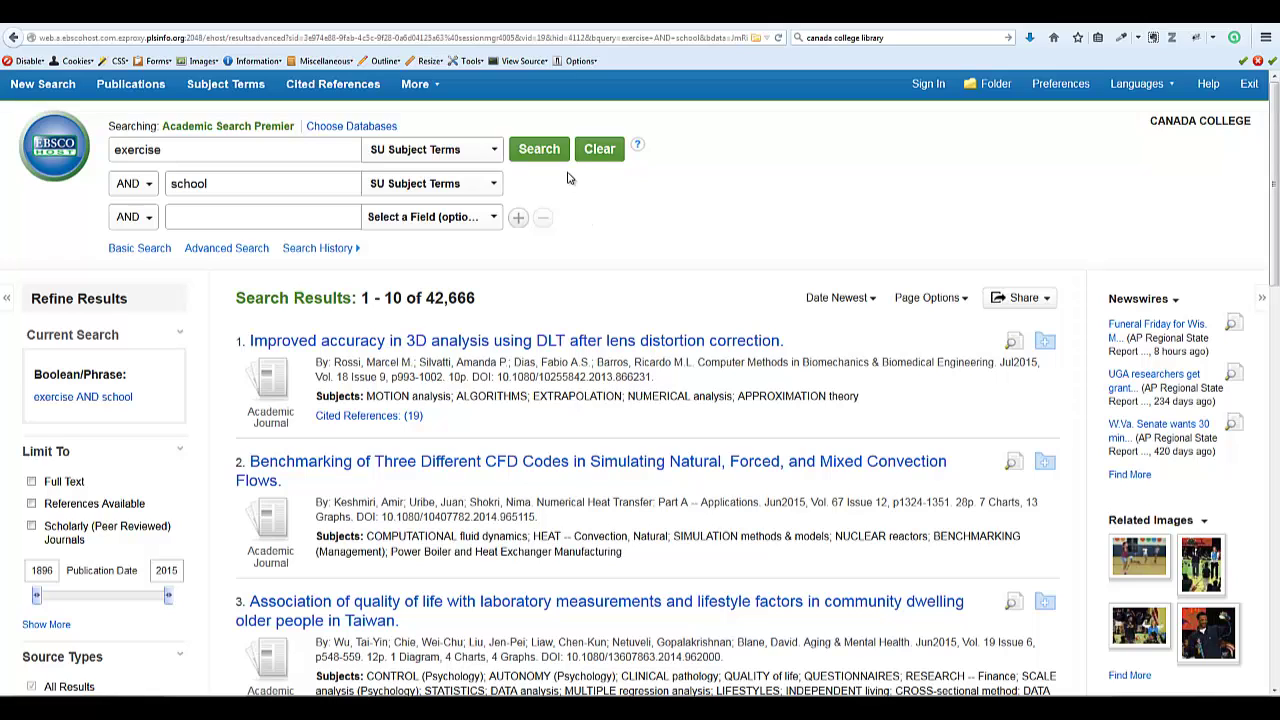
- Run the search for "exercise" AND "school" as subject terms and browse the result list
click(539, 149)
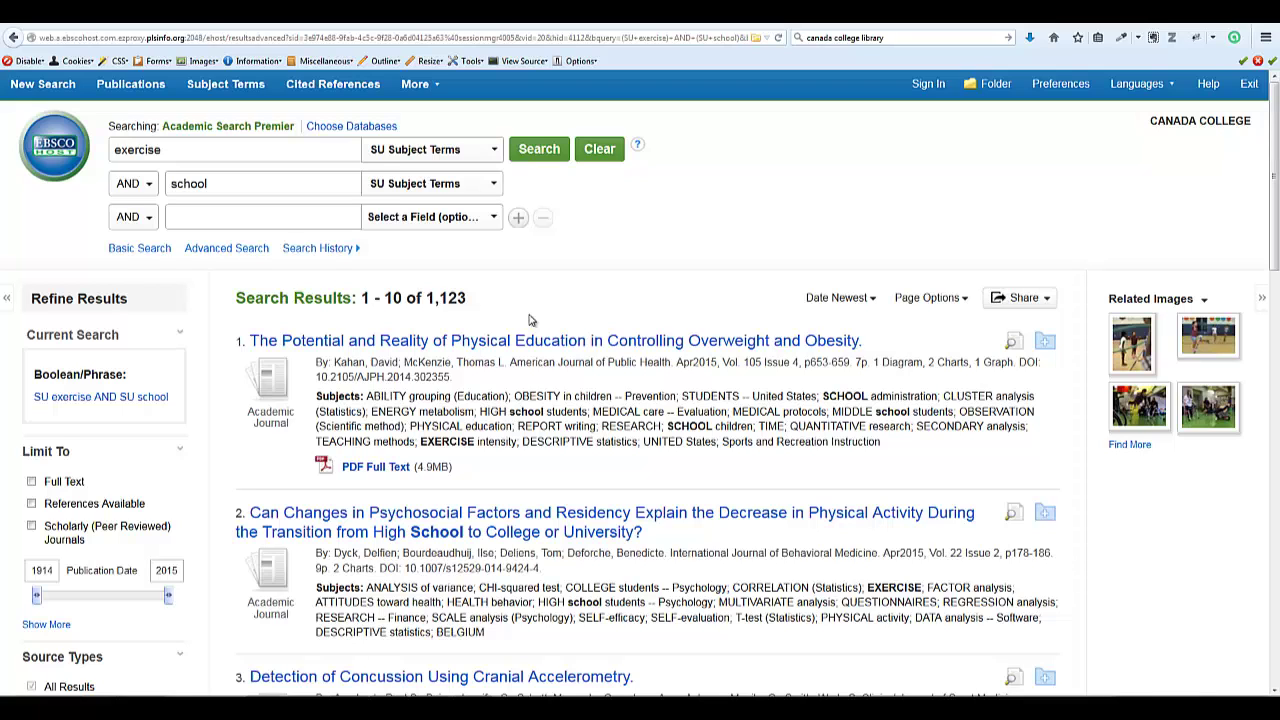
scroll(625, 322, down, 3)
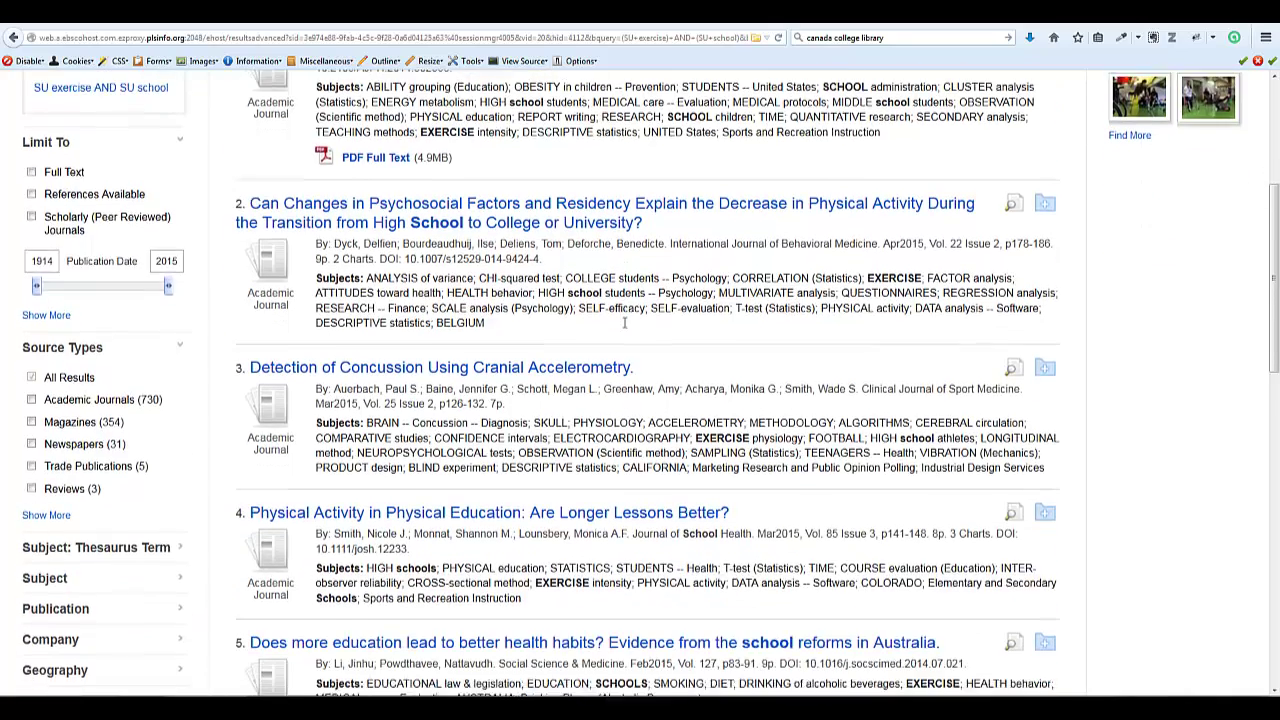
scroll(625, 322, down, 1)
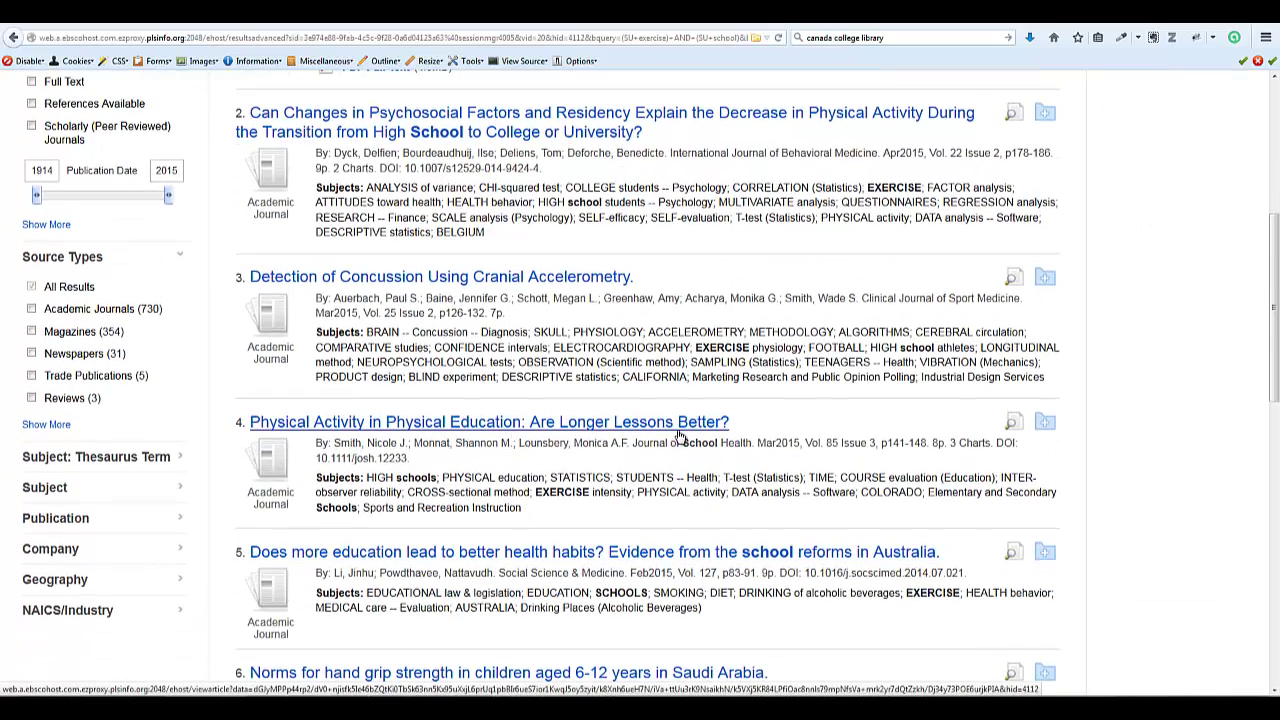
scroll(686, 437, down, 5)
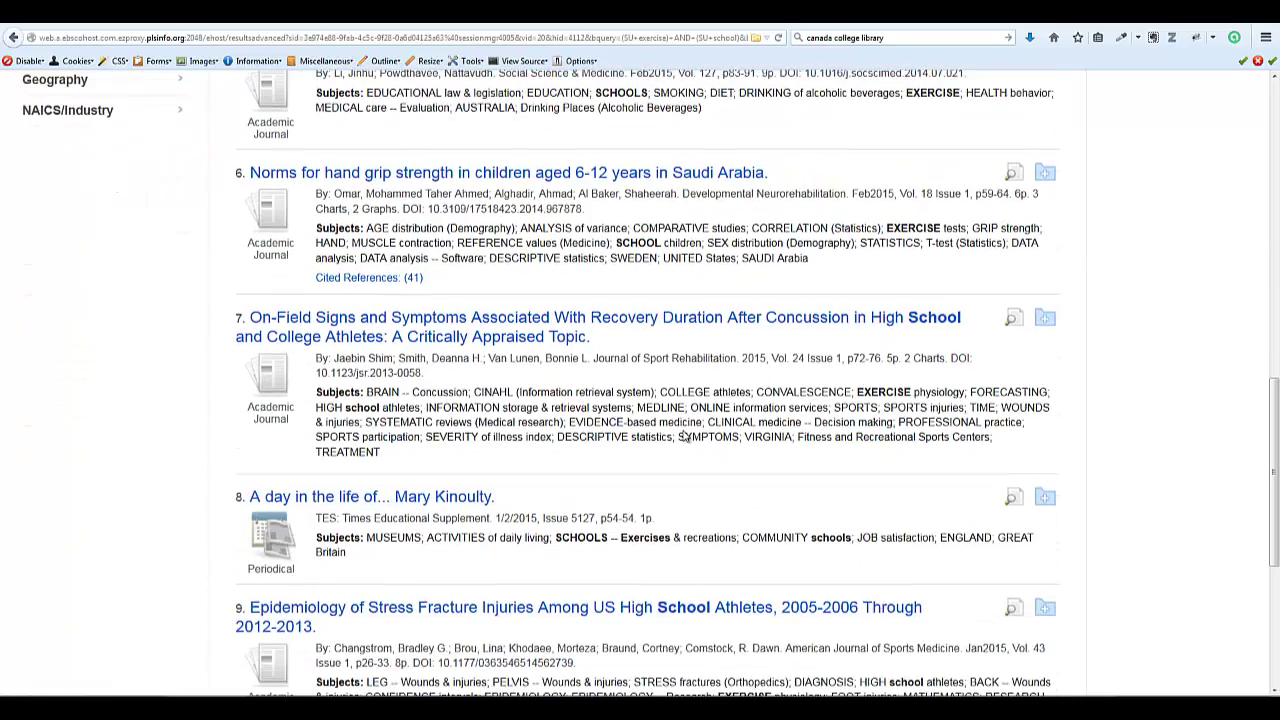
- Open the record "The Potential and Reality of Physical Education in Controlling Overweight and Obesity", examine its subject terms, and return to the results
scroll(684, 437, down, 1)
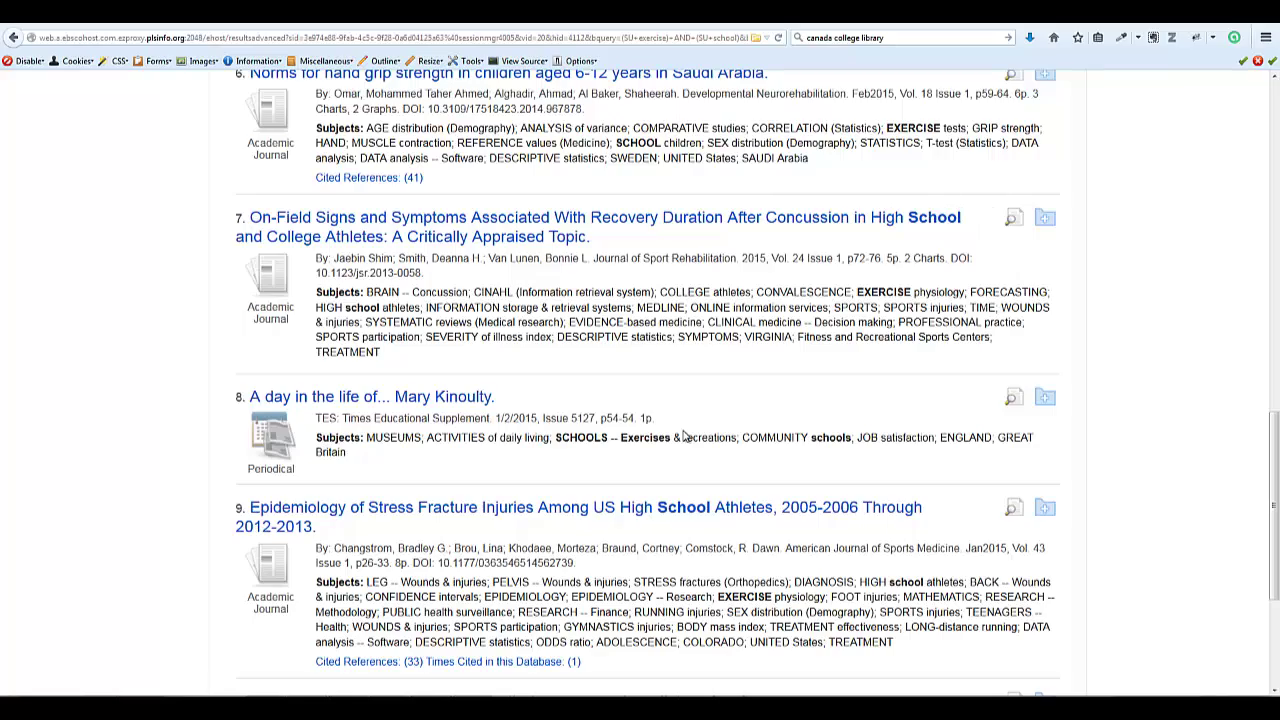
scroll(684, 437, up, 4)
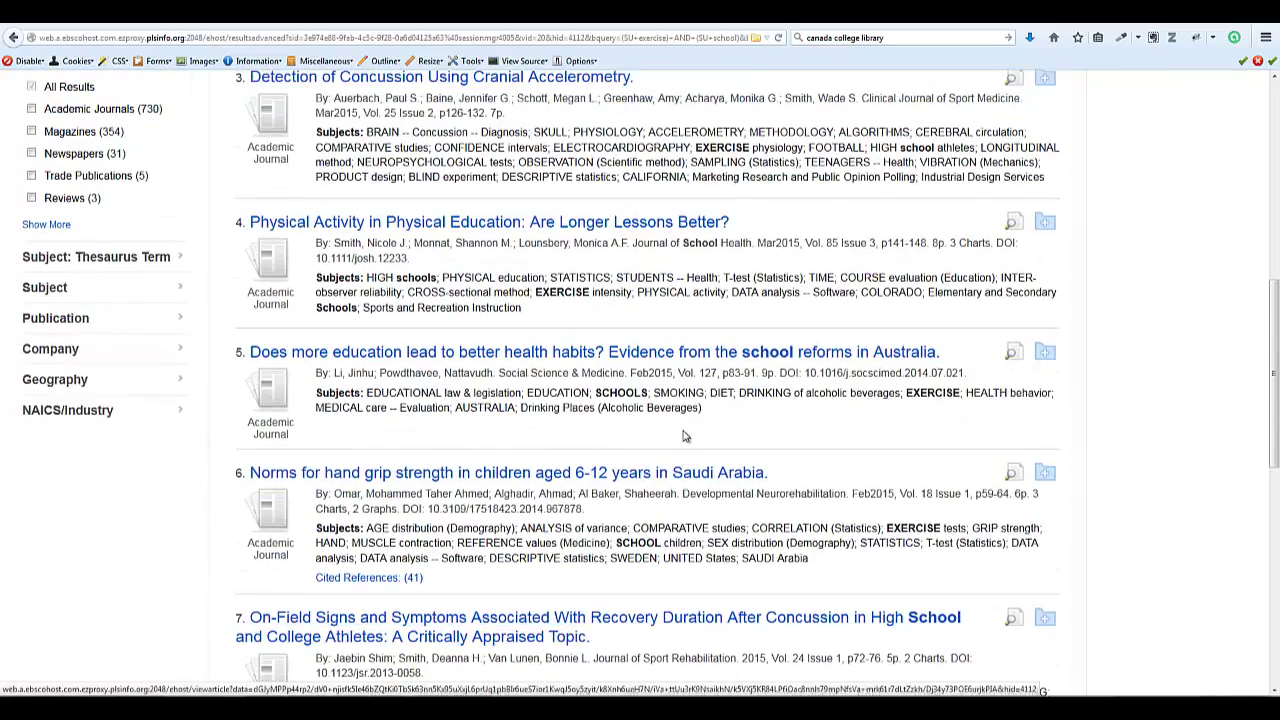
scroll(686, 437, up, 5)
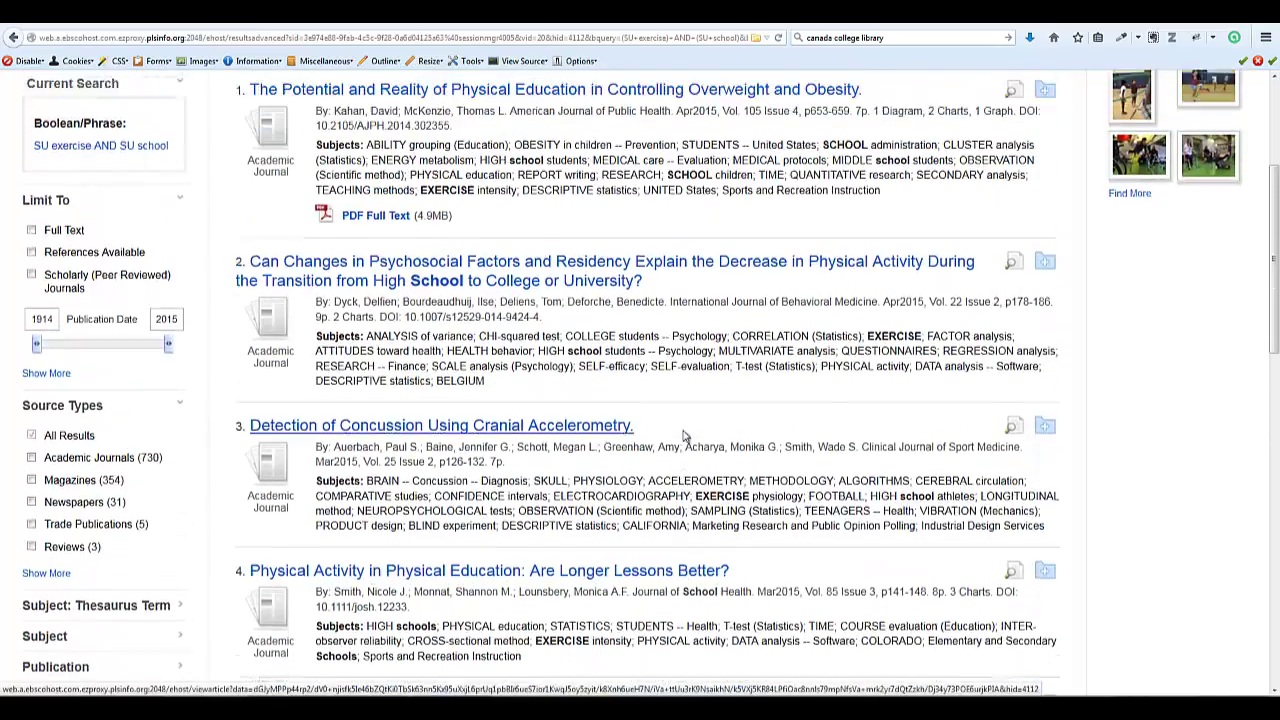
scroll(686, 437, up, 1)
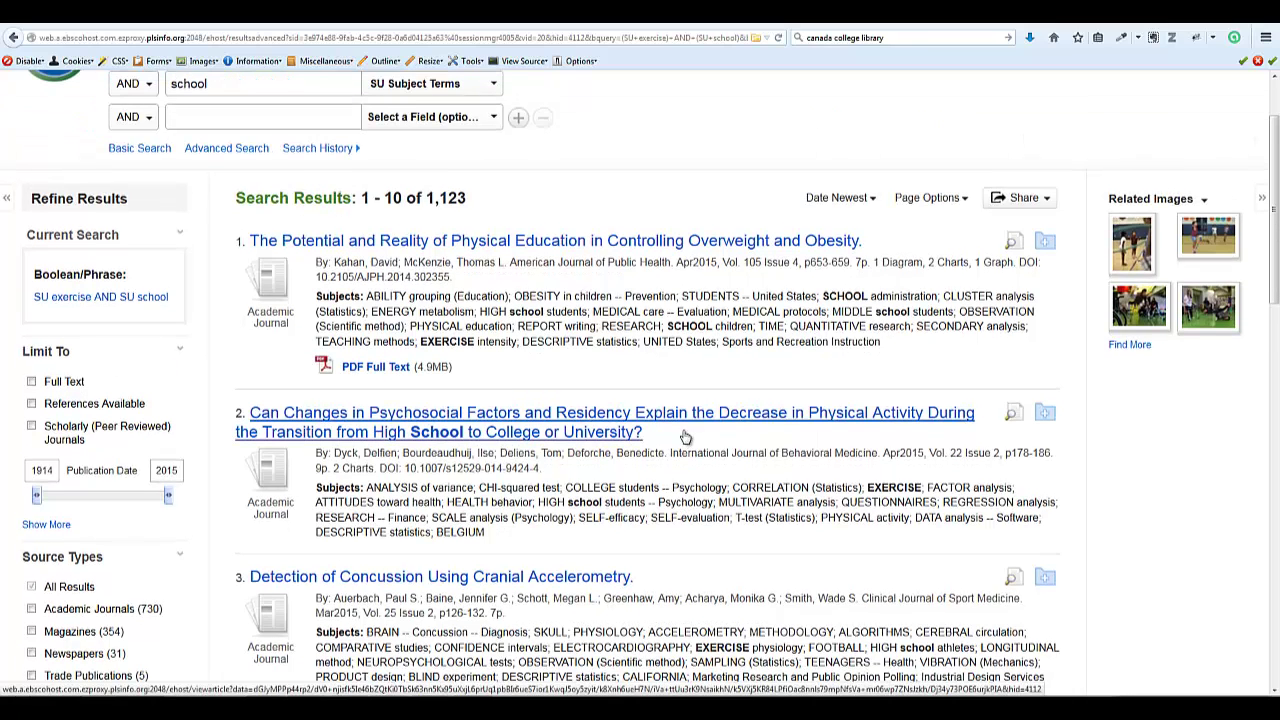
scroll(686, 437, up, 1)
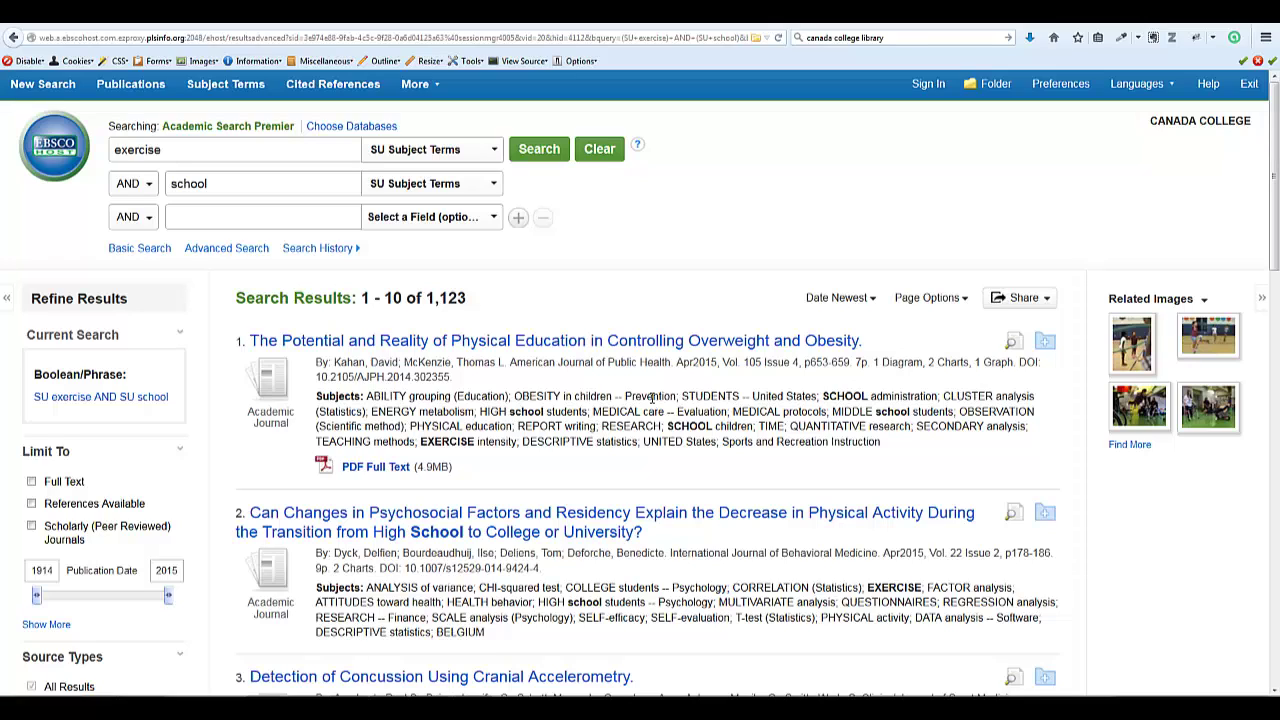
click(631, 345)
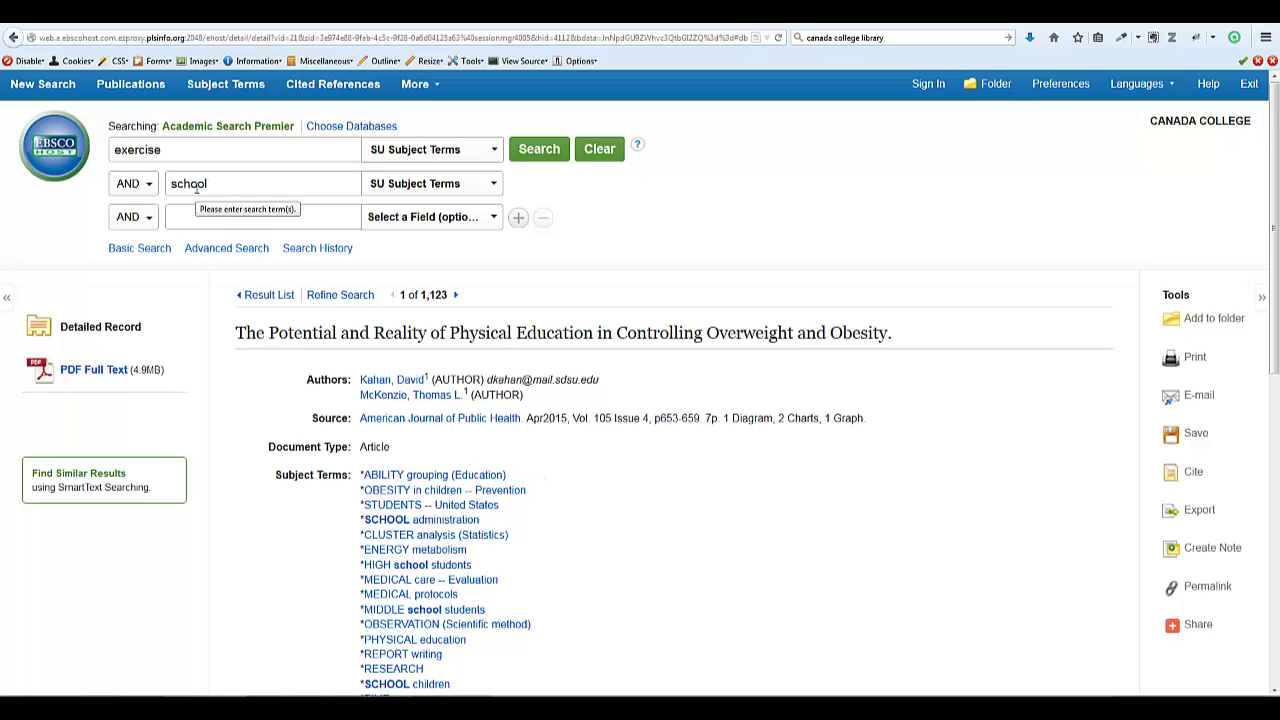
scroll(663, 540, down, 3)
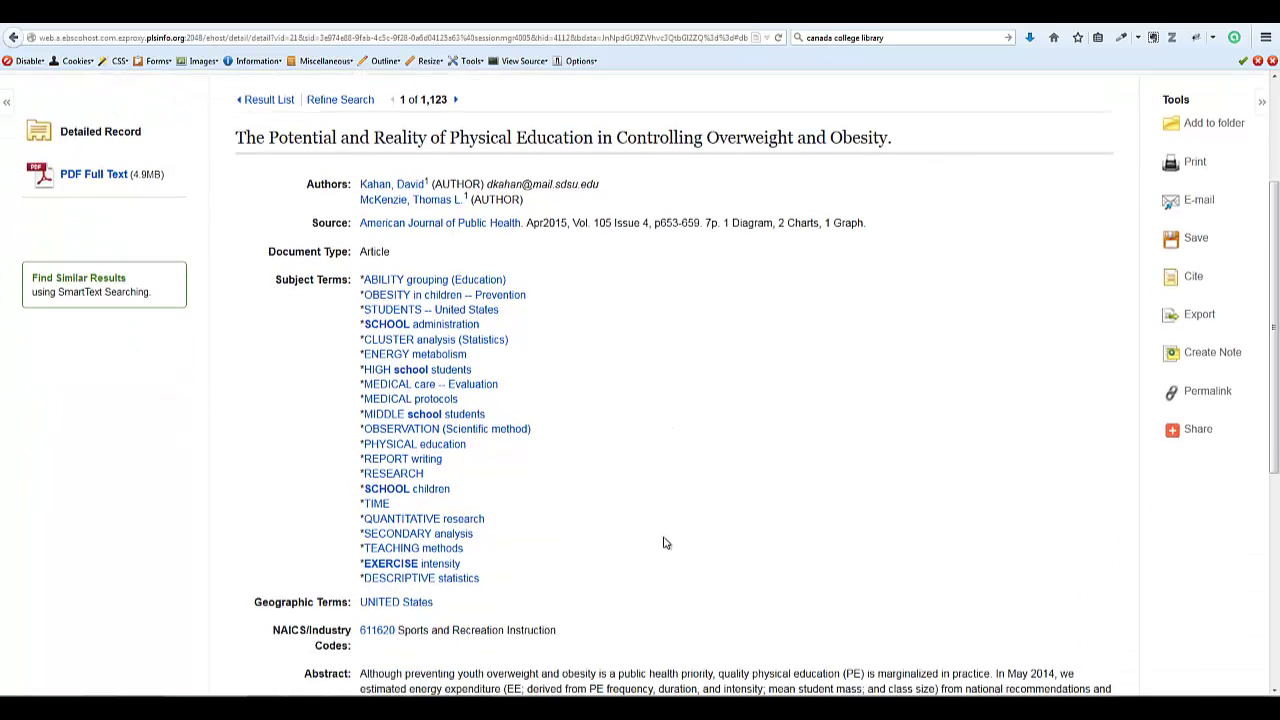
drag(276, 274, 349, 275)
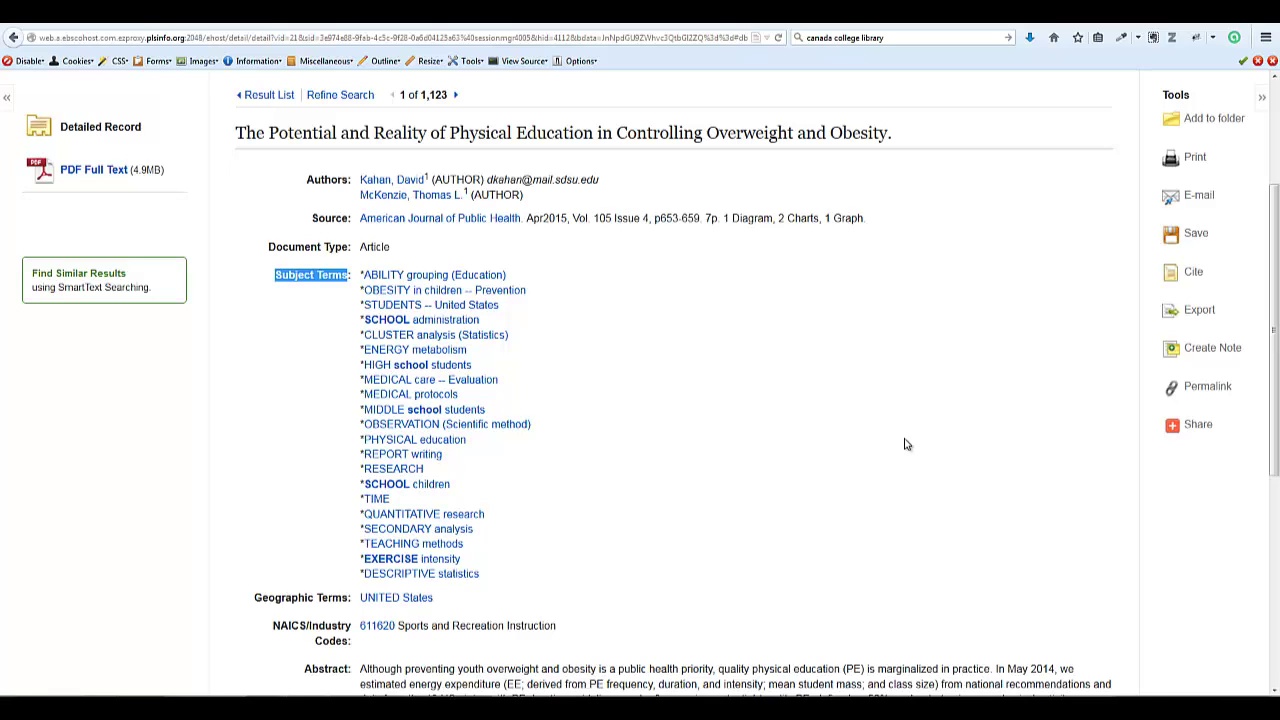
scroll(220, 134, up, 3)
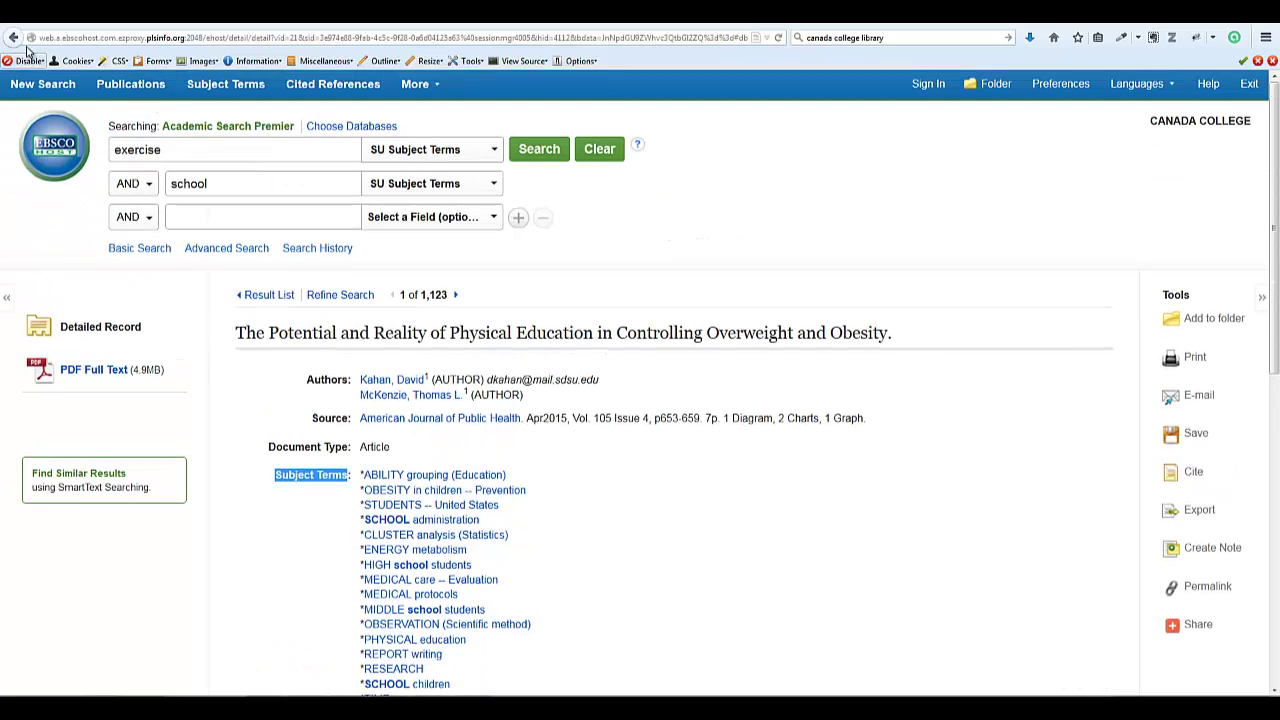
click(14, 38)
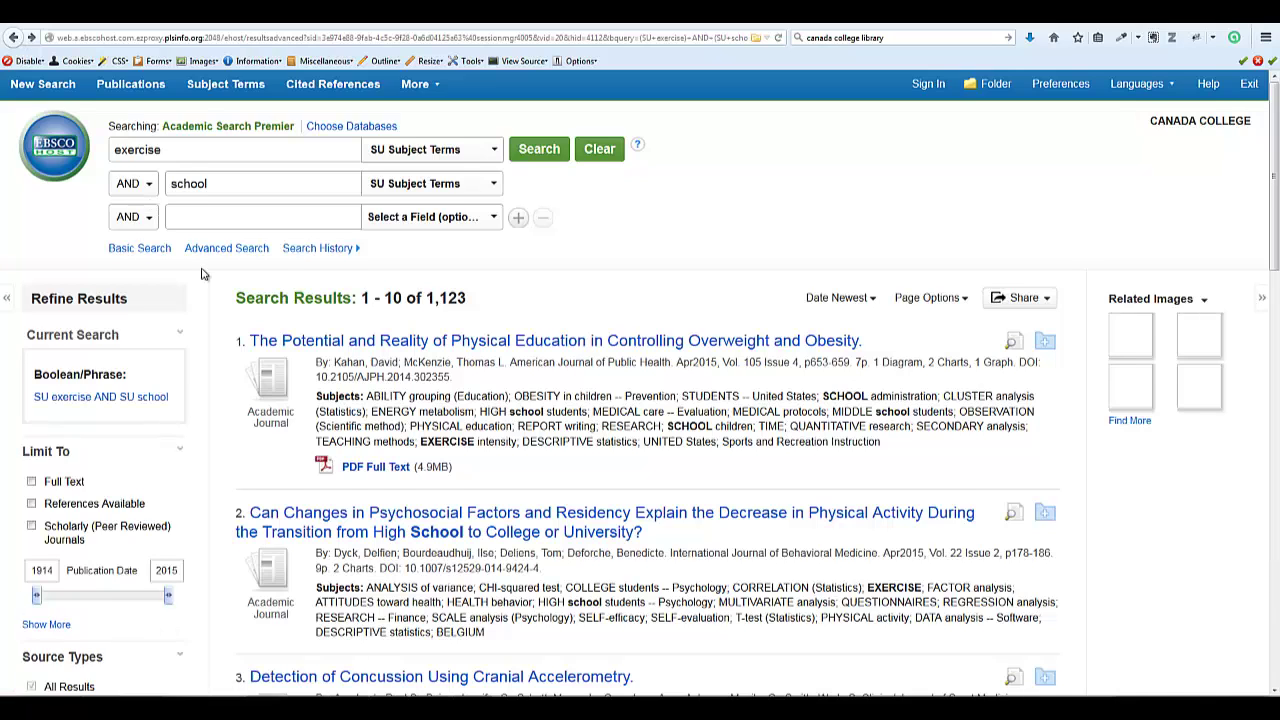
- Limit the results to the Academic Journals source type
scroll(195, 295, down, 2)
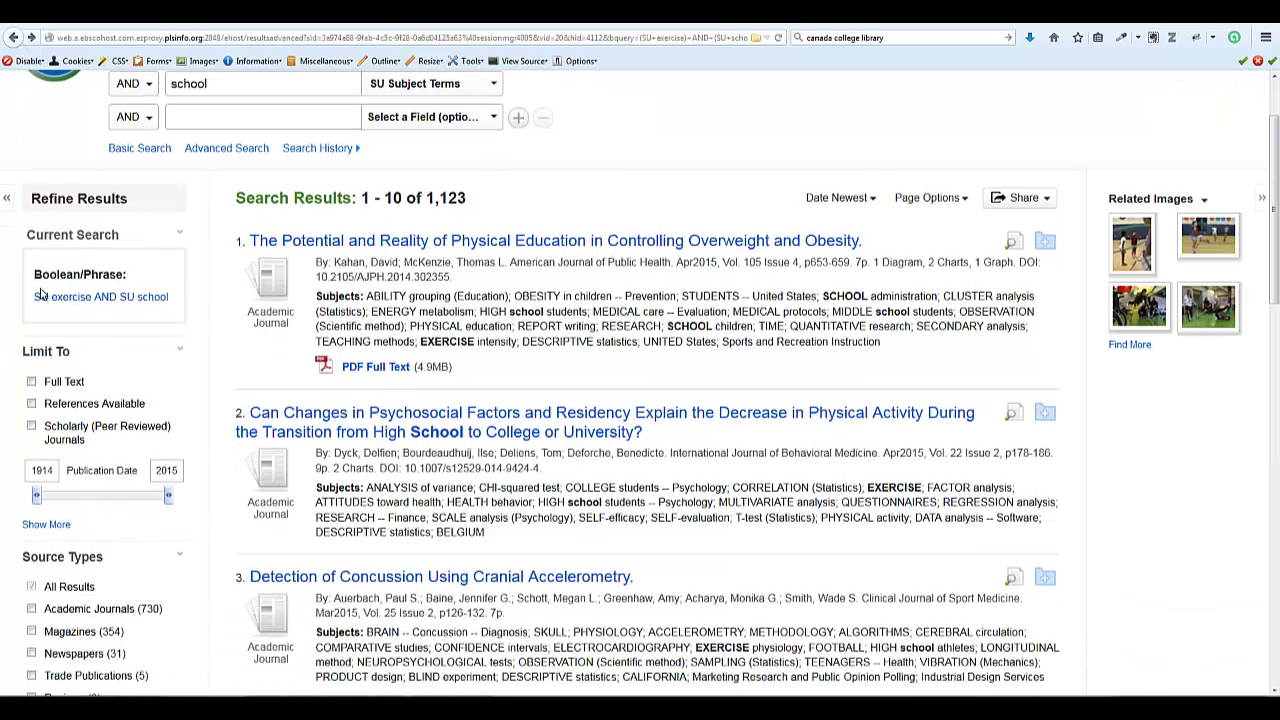
scroll(160, 313, up, 2)
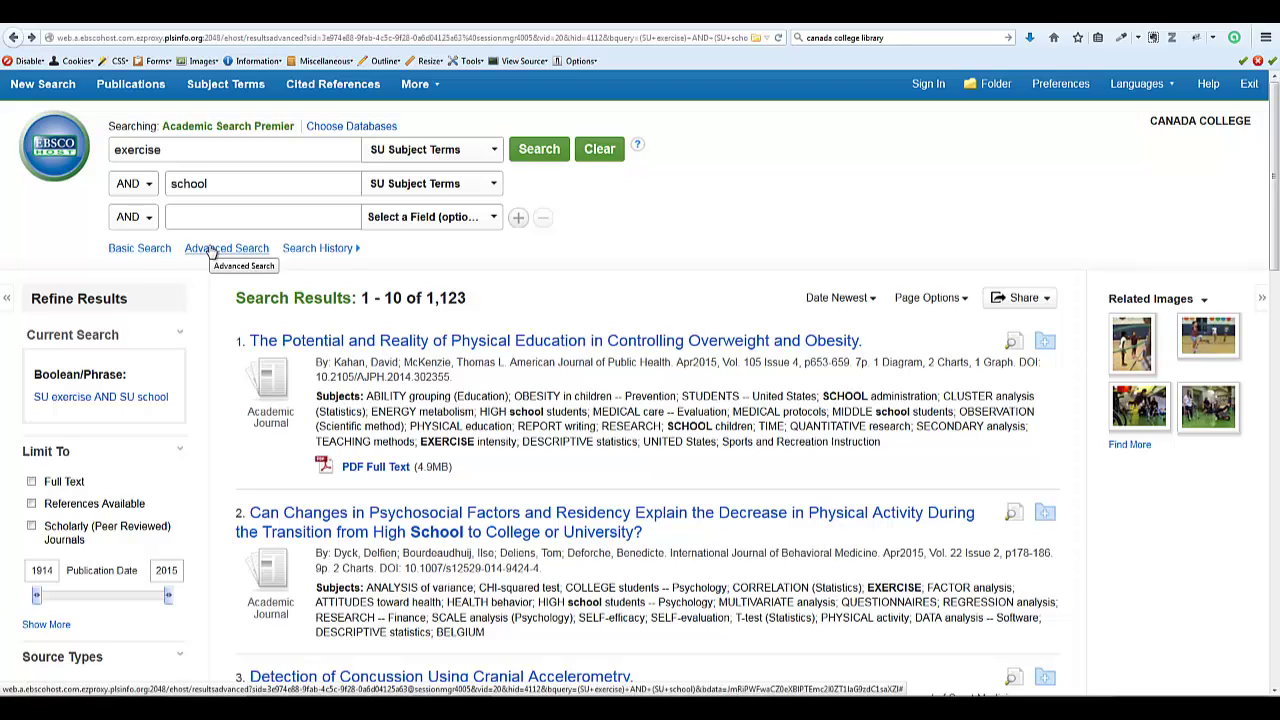
scroll(210, 342, down, 4)
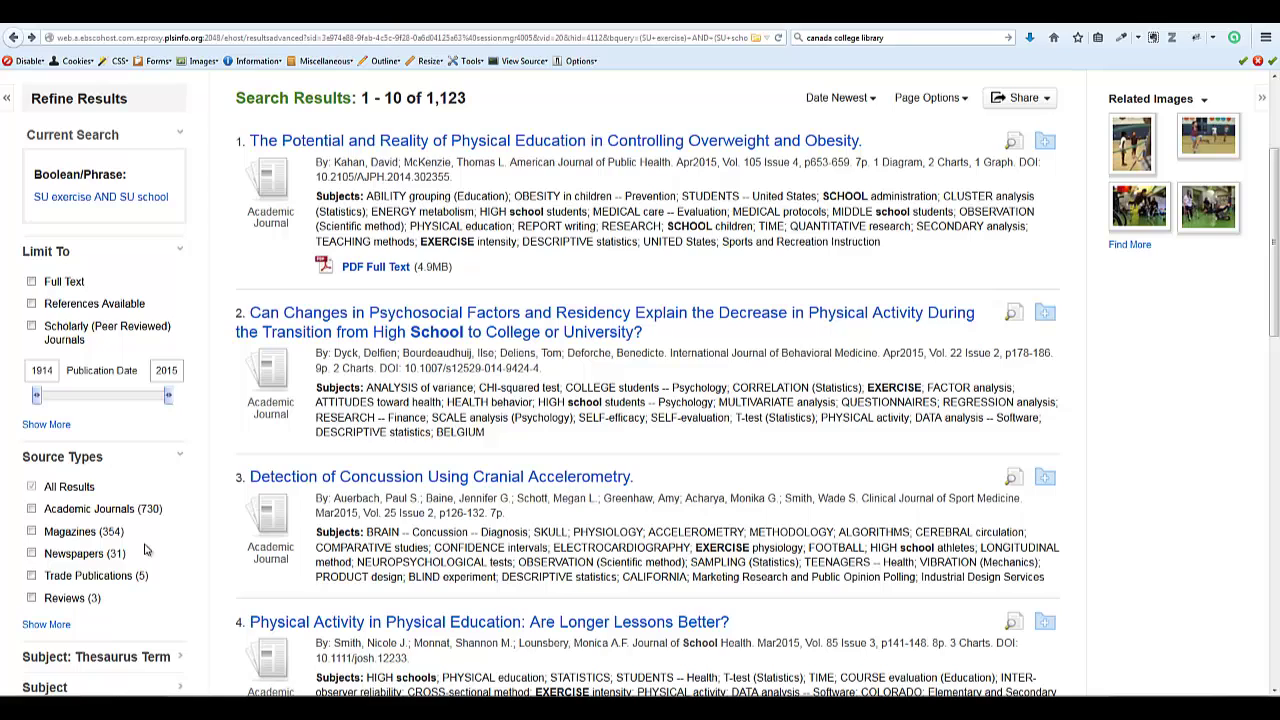
click(31, 509)
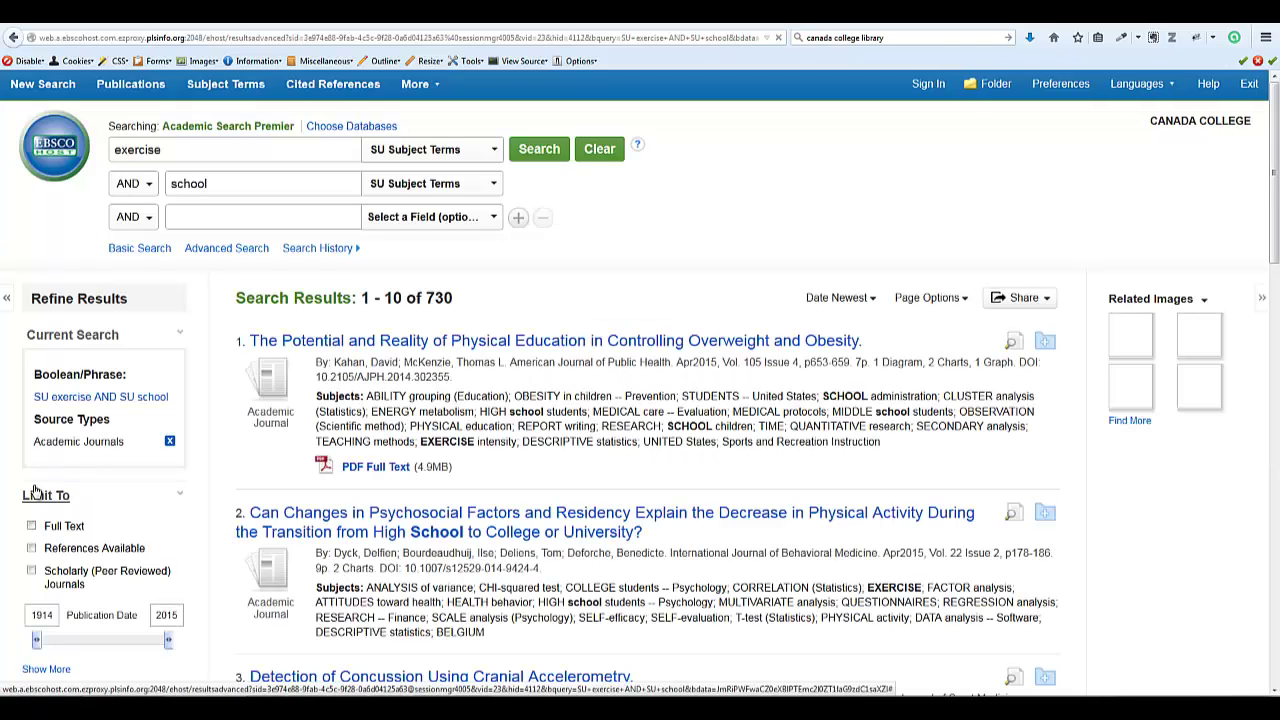
- Set the start year of the publication date range to 2010 and apply it to the results
scroll(46, 500, down, 2)
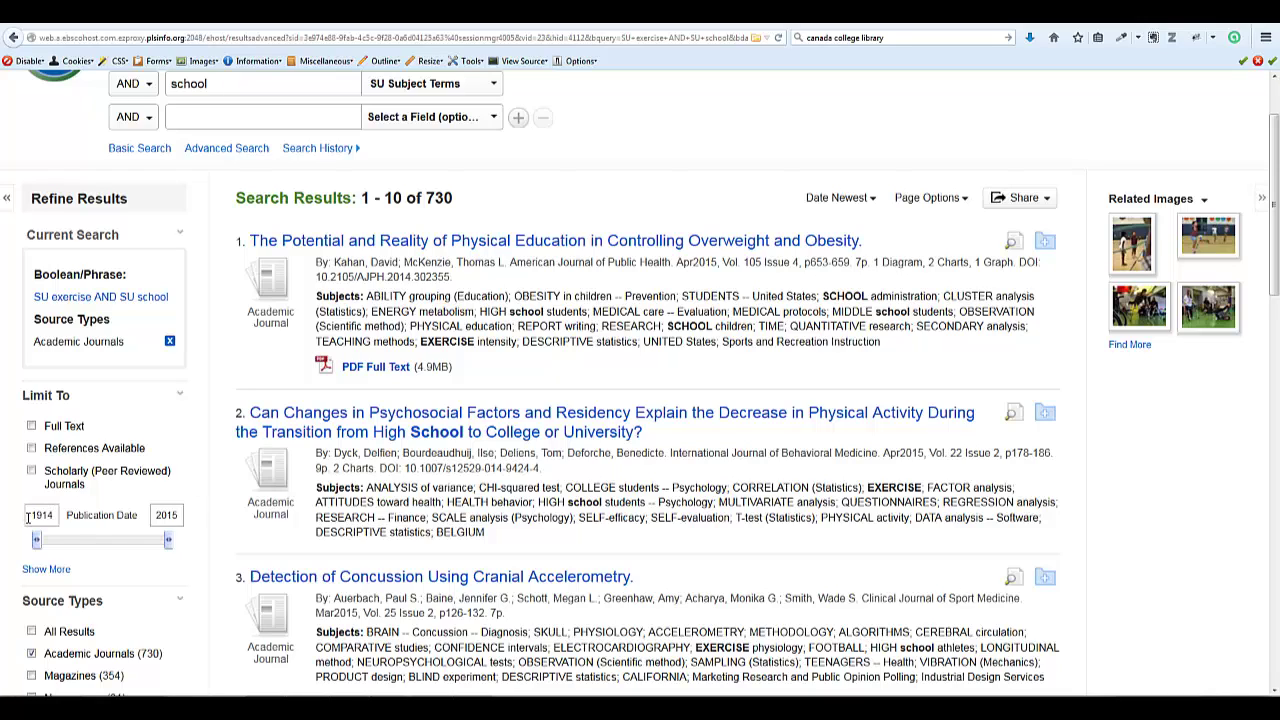
drag(29, 516, 82, 515)
text(2010)
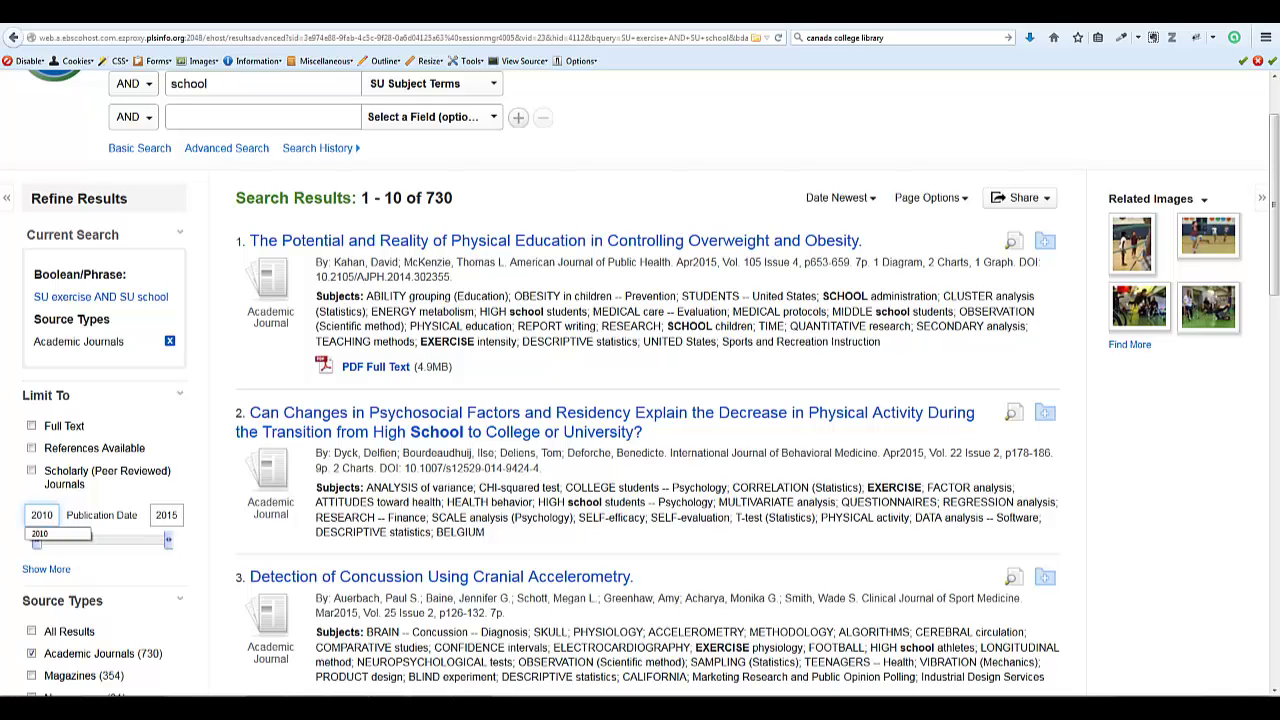
key(Return)
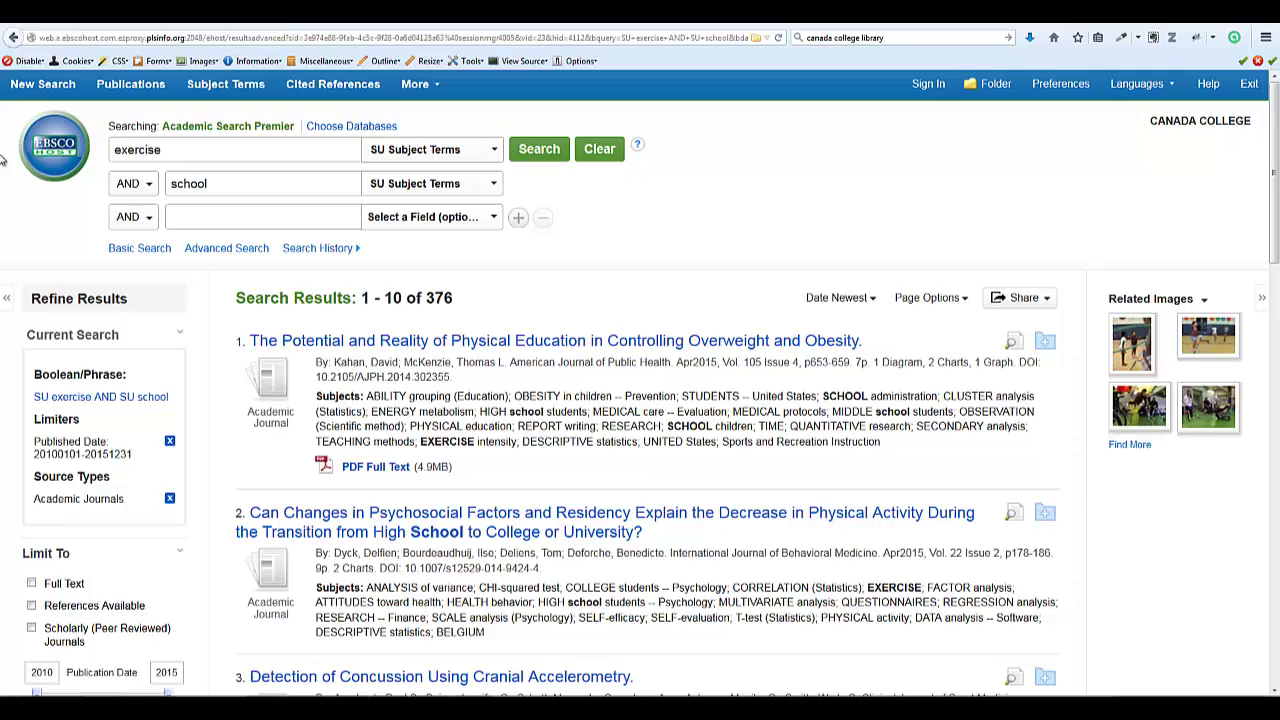
- Look over the date-limited results and refine filters, and limit the results to Full Text
scroll(200, 554, down, 2)
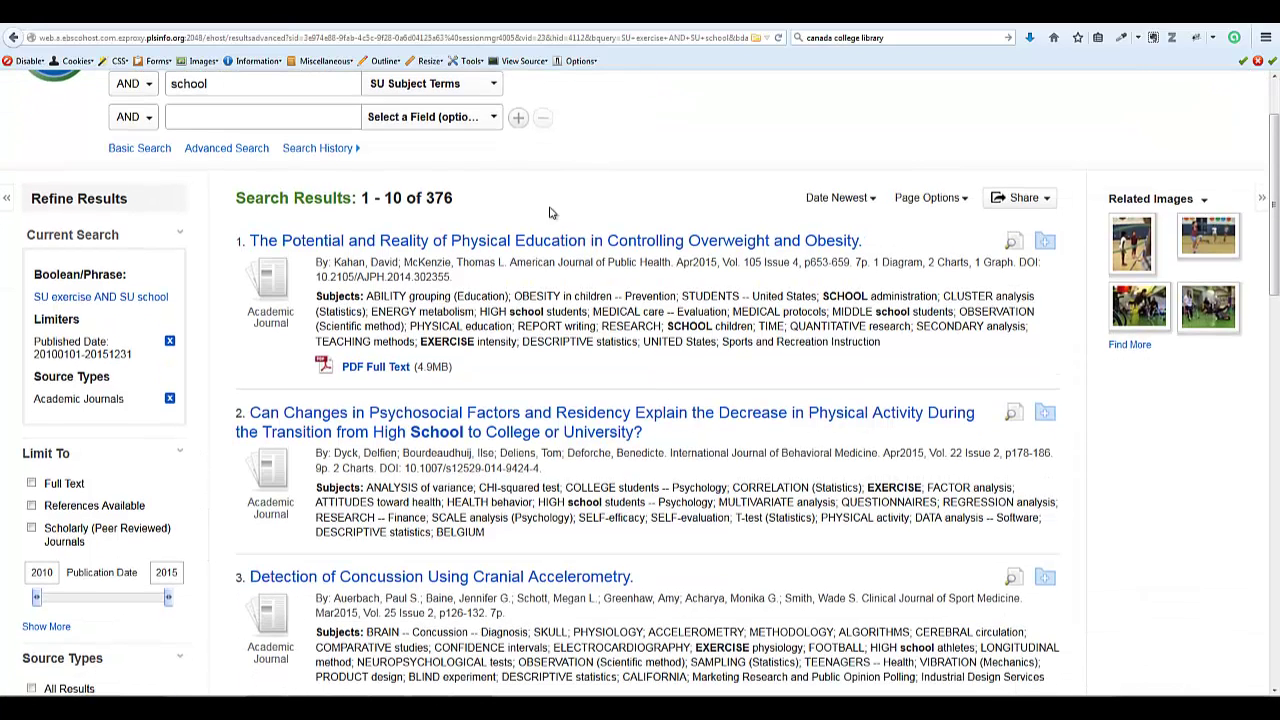
scroll(228, 524, down, 4)
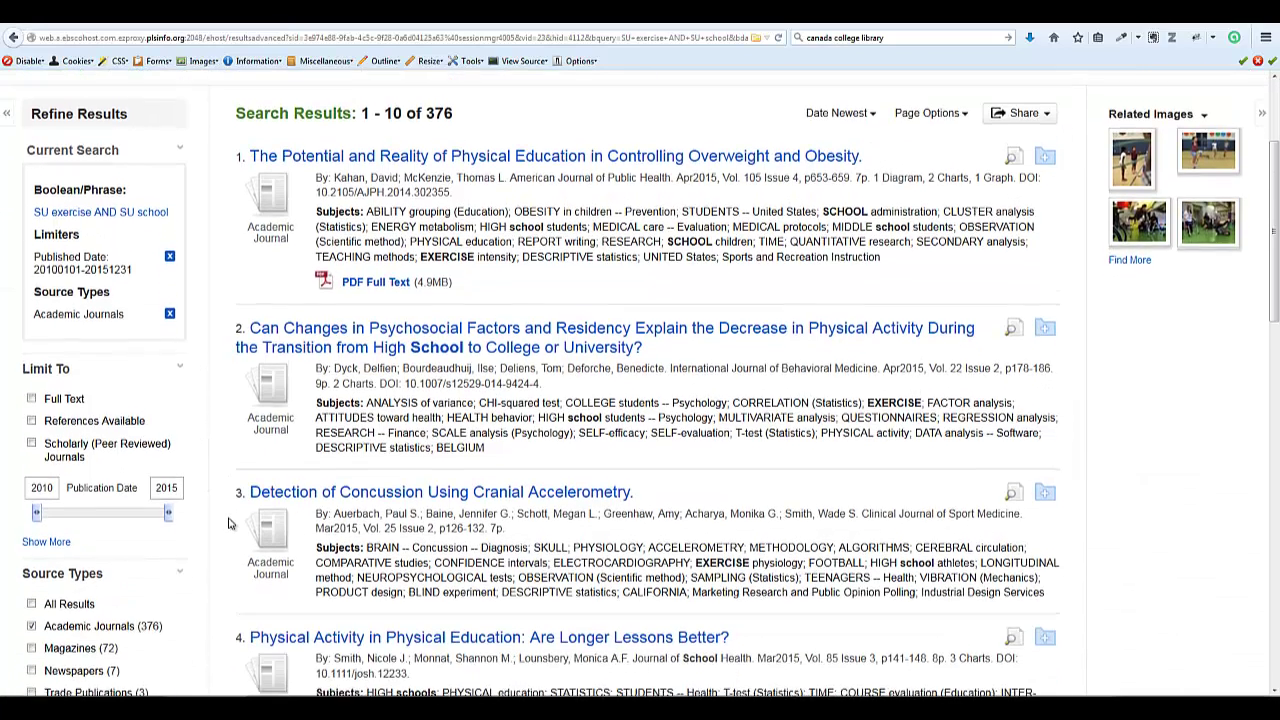
scroll(228, 524, up, 2)
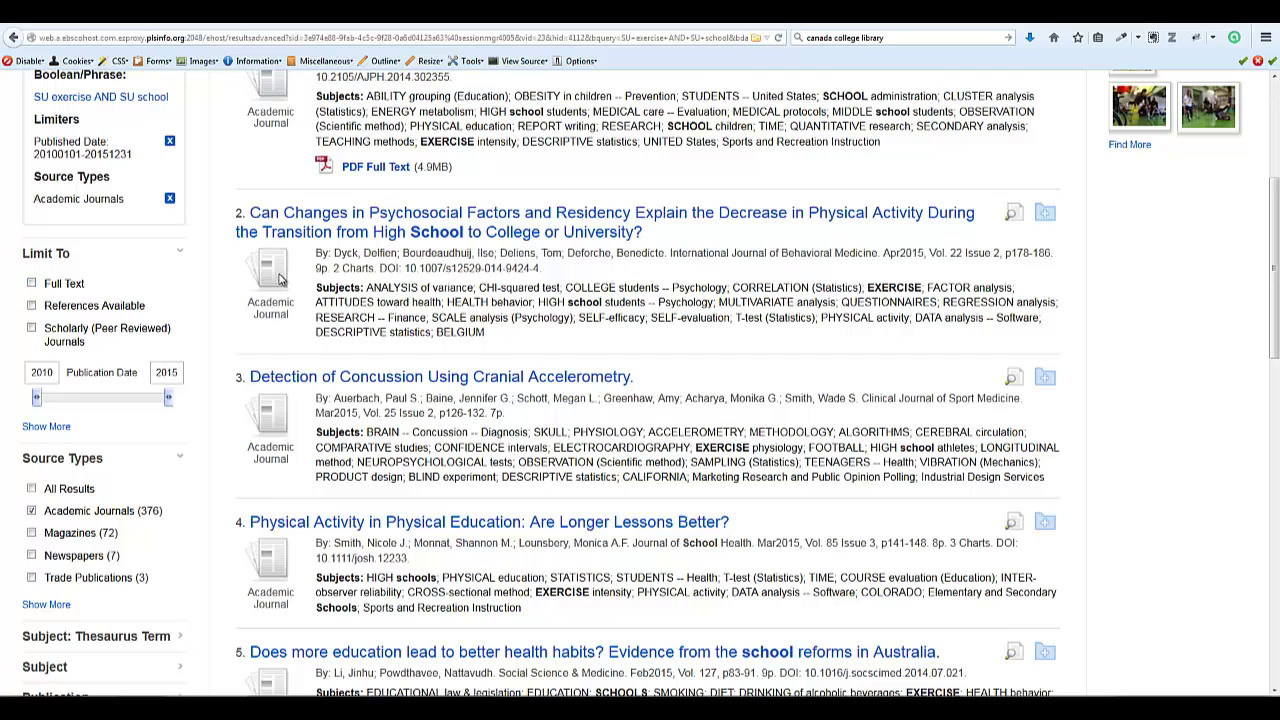
scroll(316, 364, up, 2)
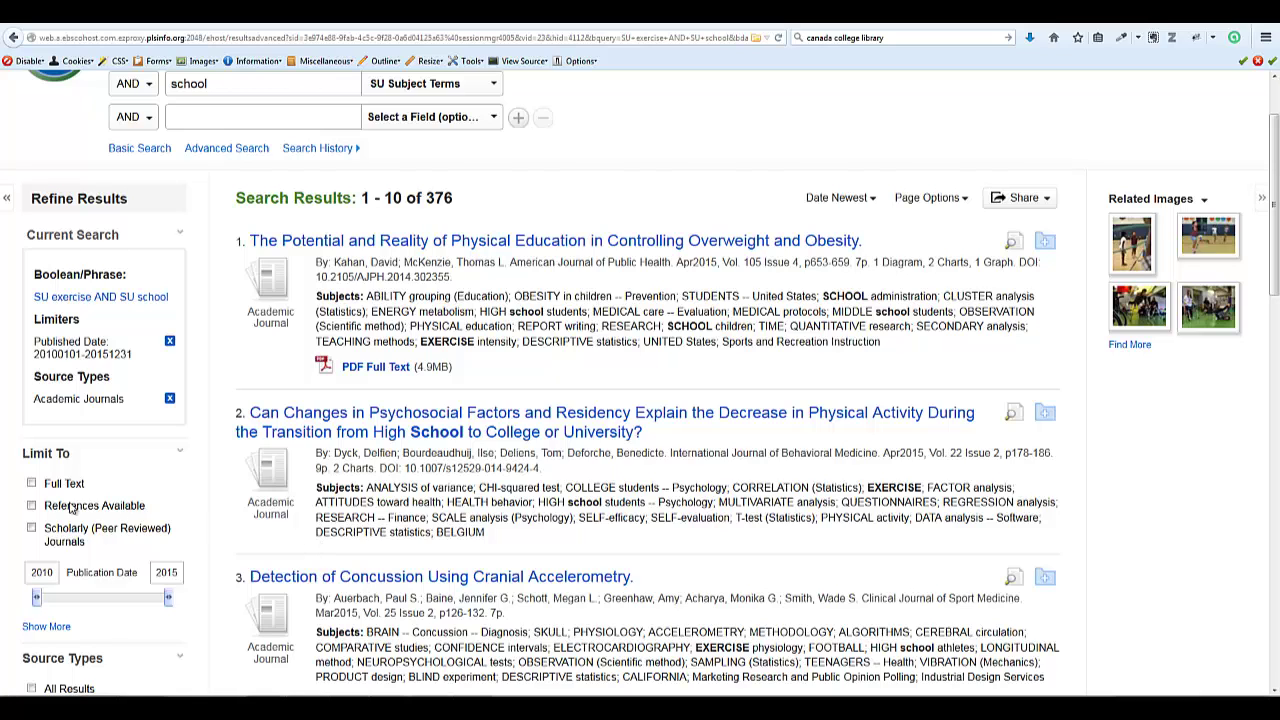
click(32, 484)
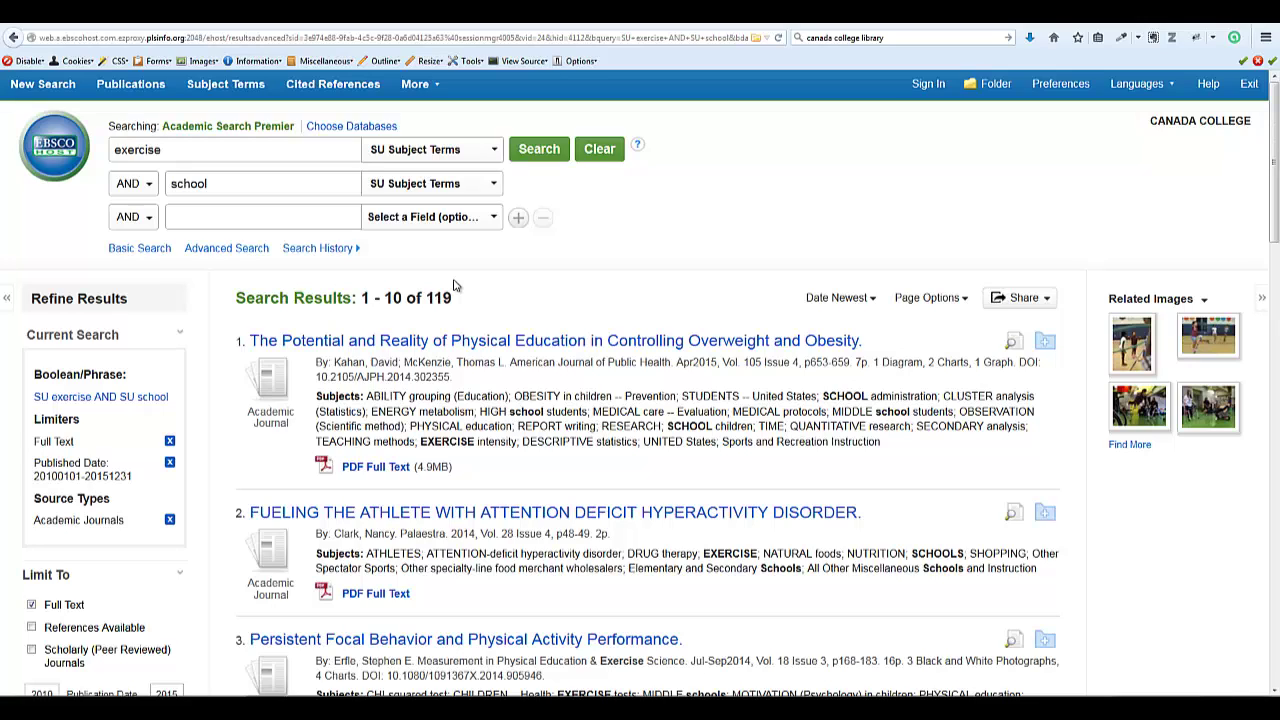
- Expand the Subject and Subject: Thesaurus Term filters, examine the full list of thesaurus terms, and close it without applying any
scroll(453, 286, down, 5)
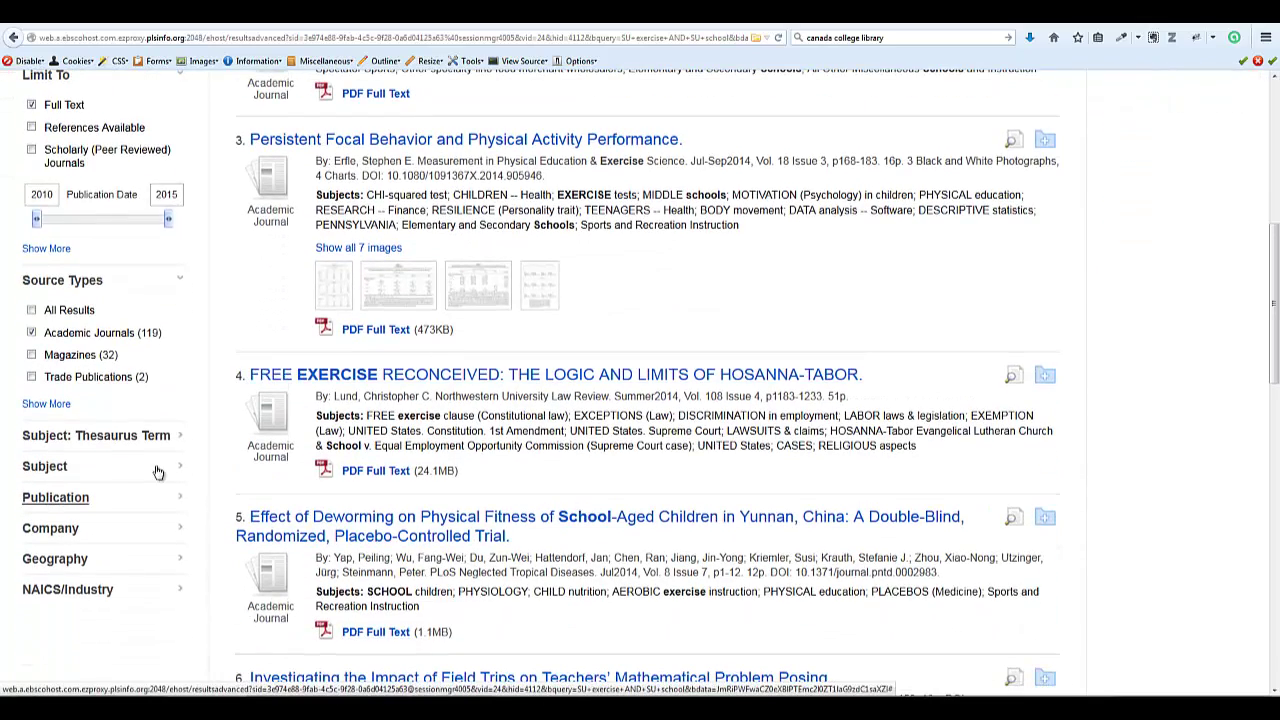
click(178, 469)
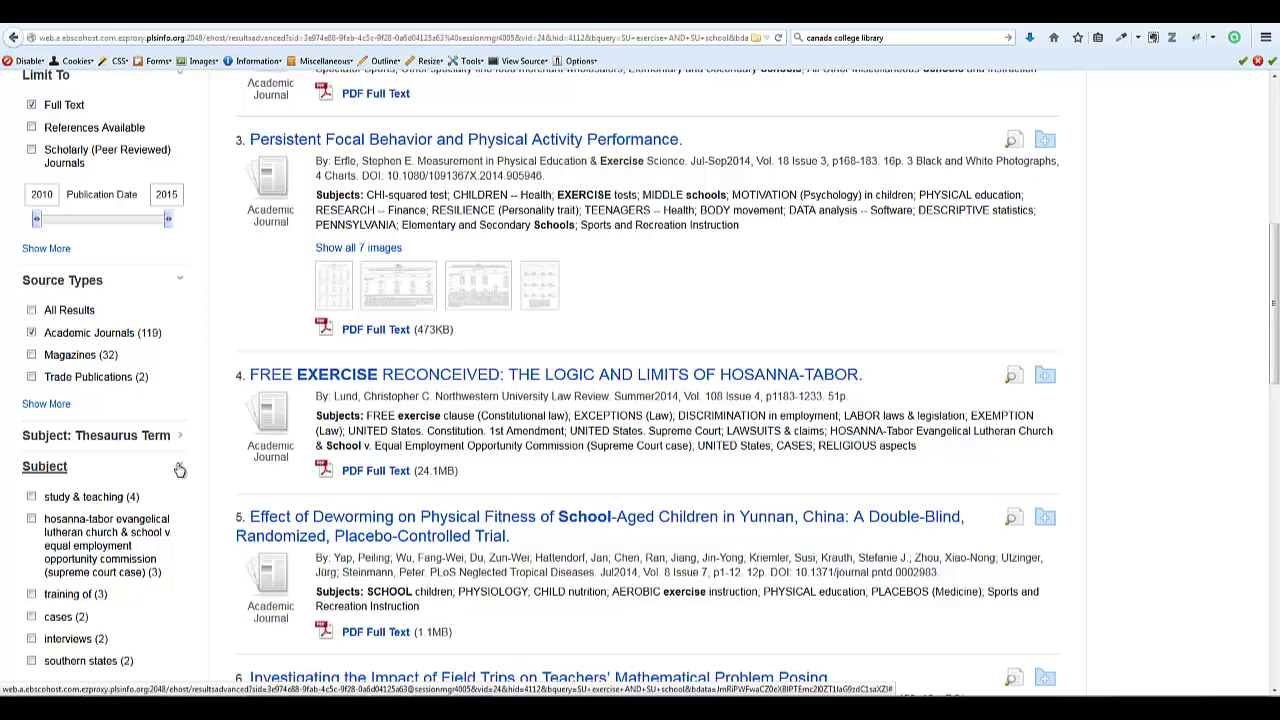
scroll(179, 469, down, 1)
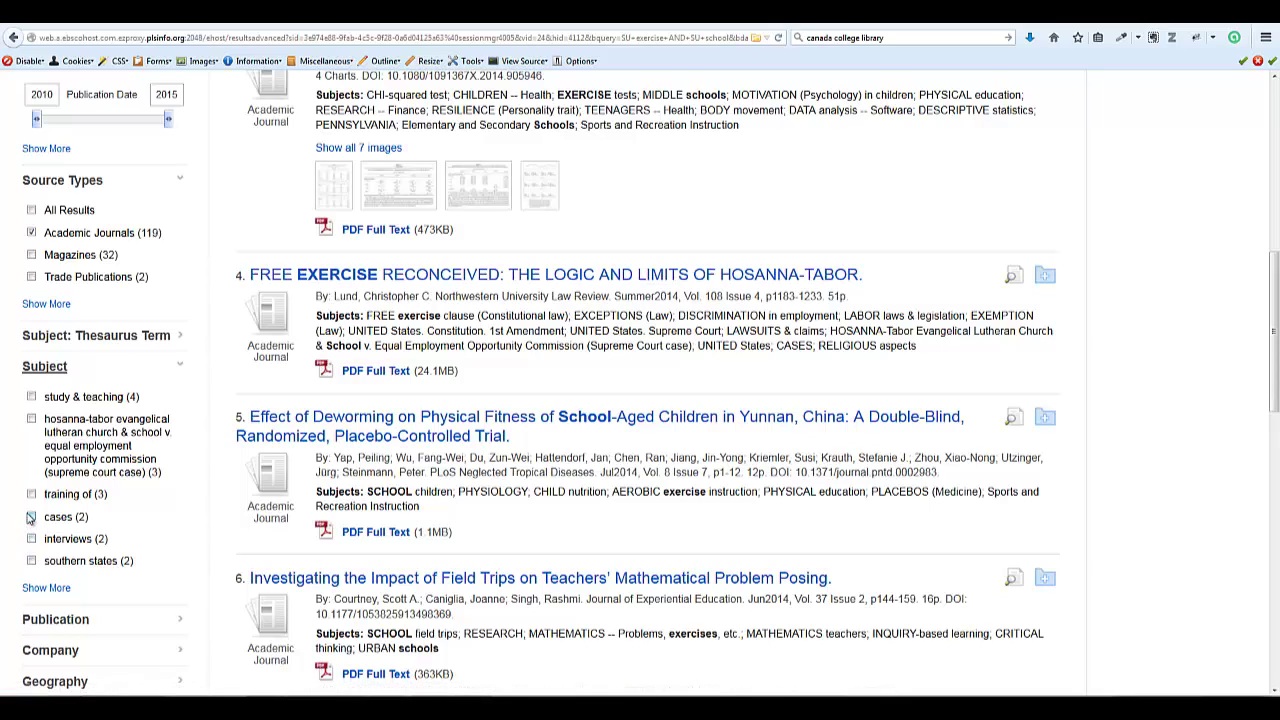
click(89, 336)
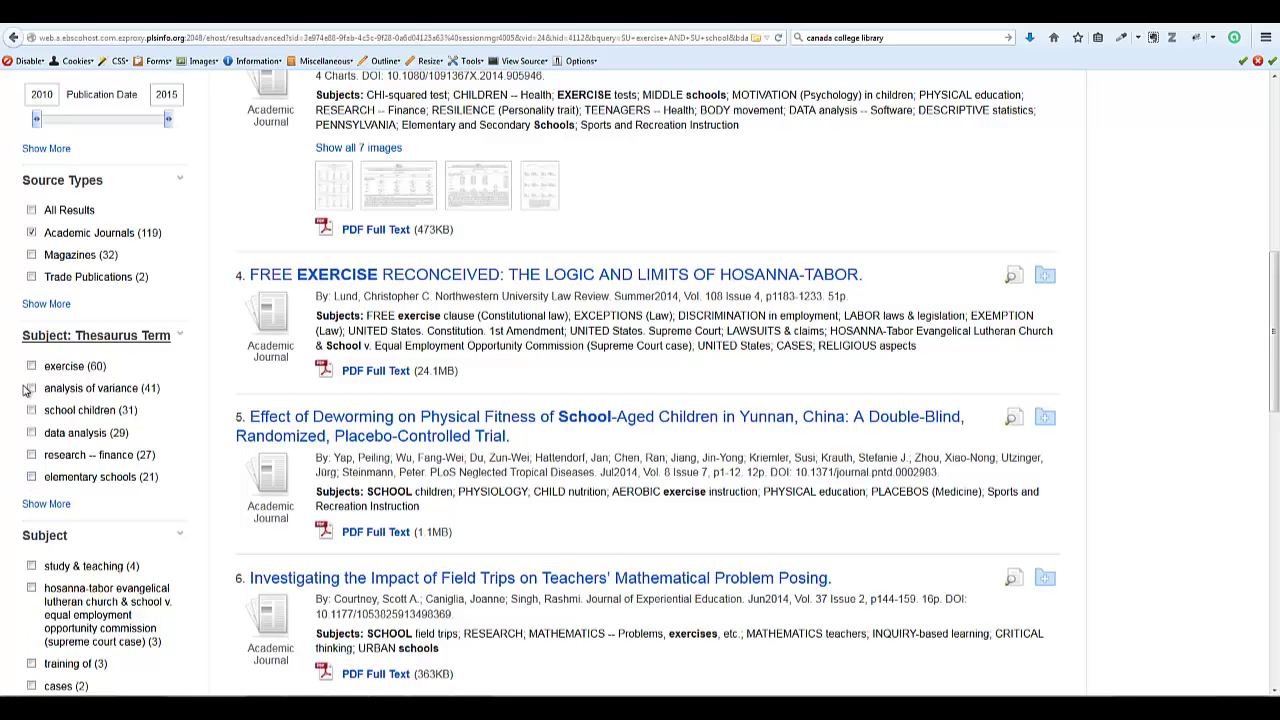
click(59, 504)
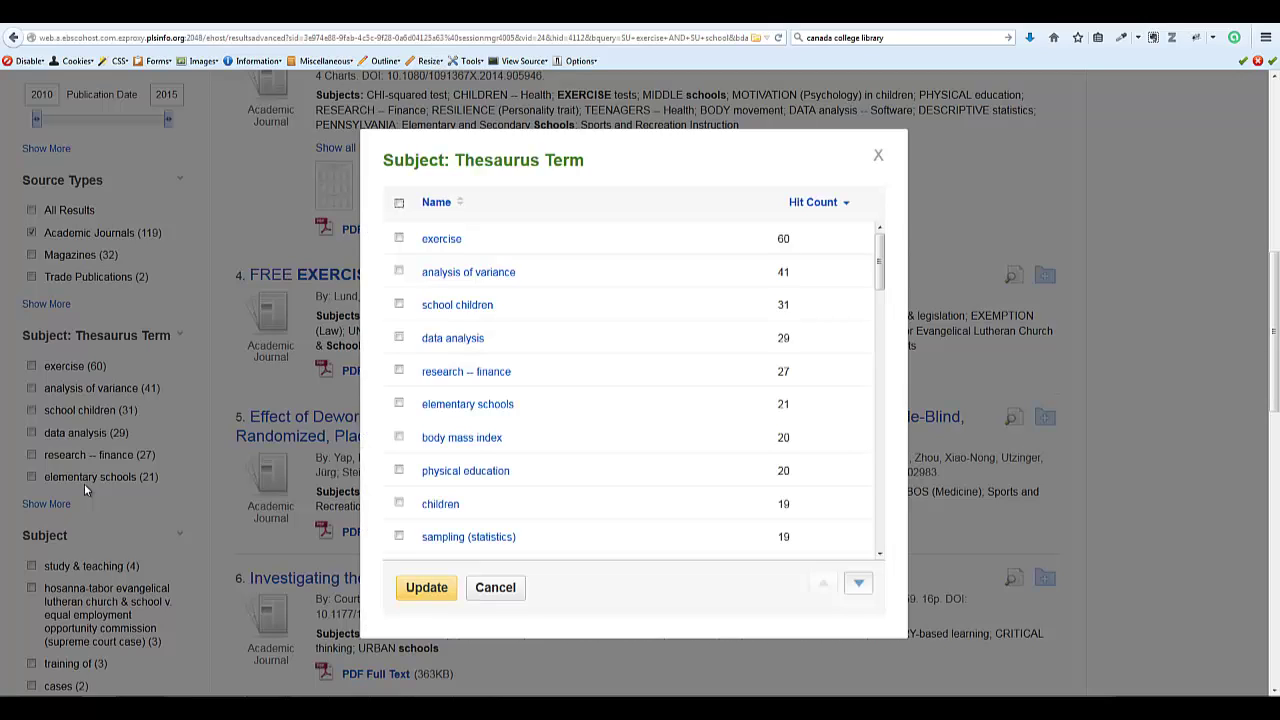
click(497, 590)
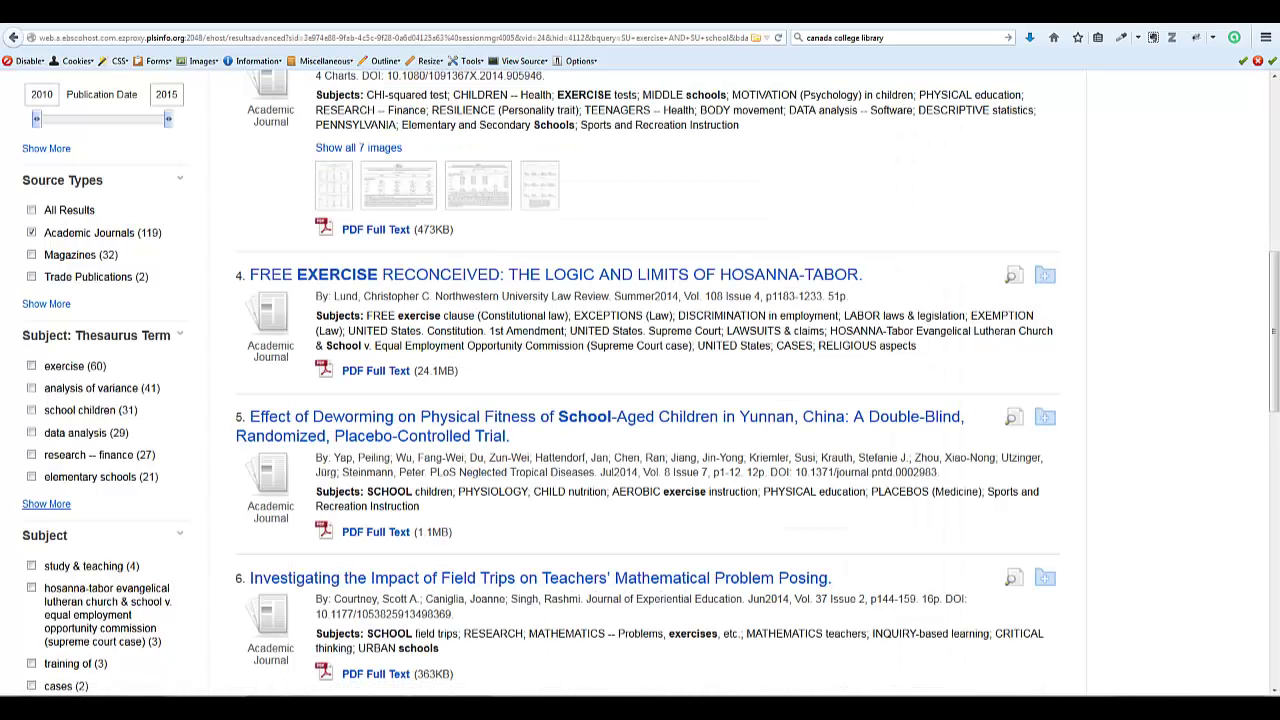